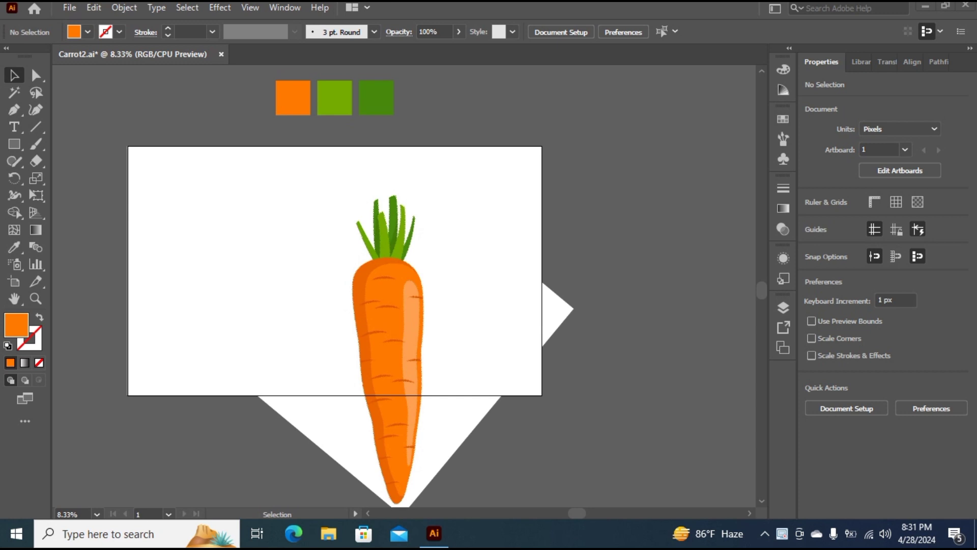
- Start a Pen path at the reference carrot's tip and curve it up the lower left edge
drag(14, 108, 71, 107)
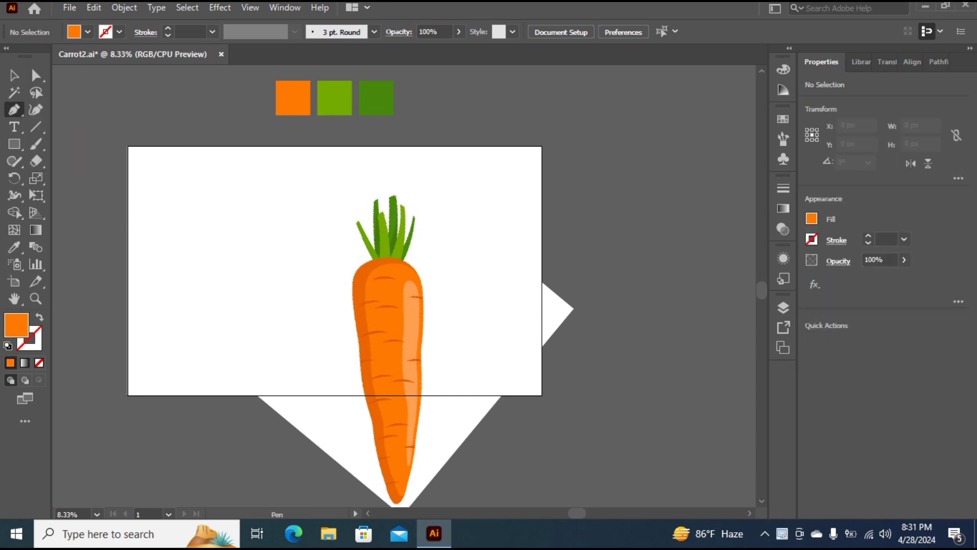
scroll(404, 286, down, 2)
key(ctrl+plus)
scroll(404, 286, down, 5)
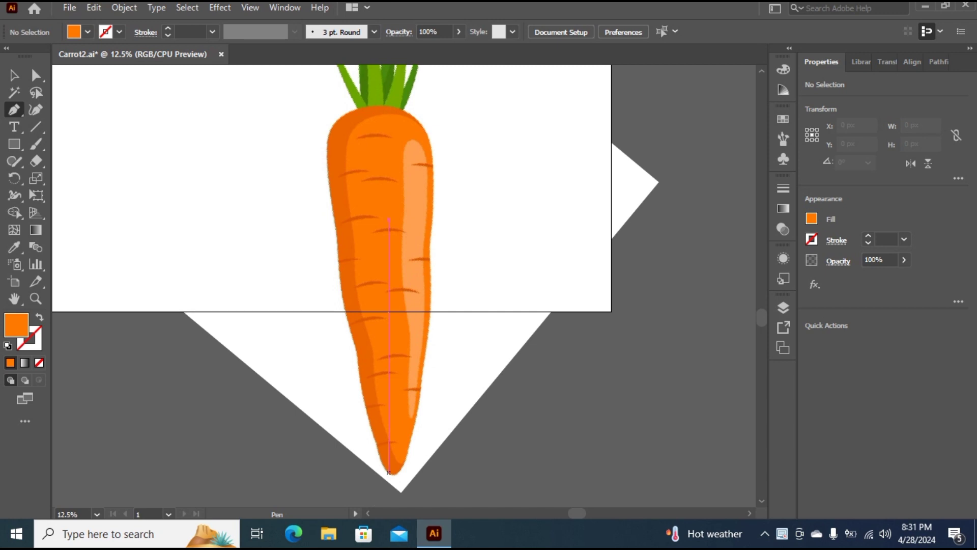
click(388, 472)
drag(356, 346, 347, 264)
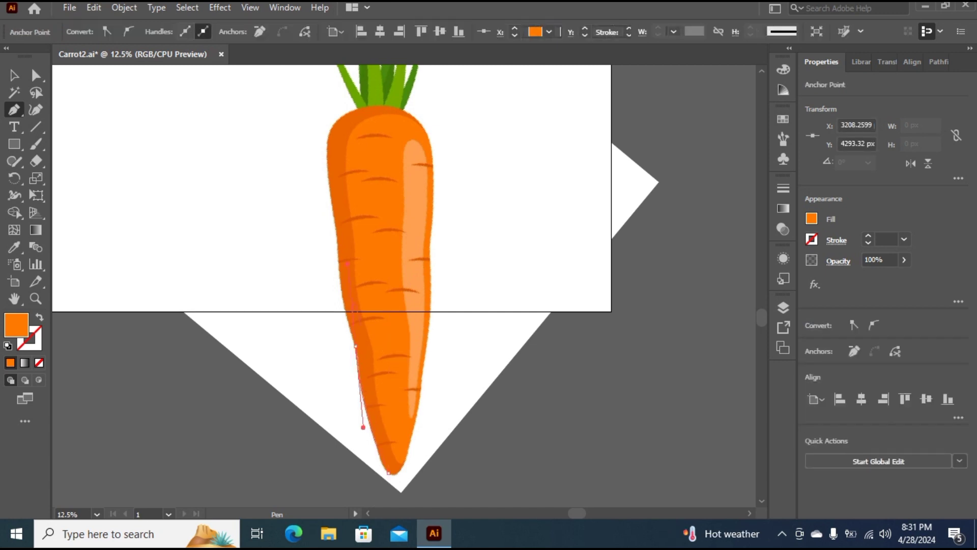
- Give the path no fill and a 10 pt stroke
click(812, 219)
click(656, 270)
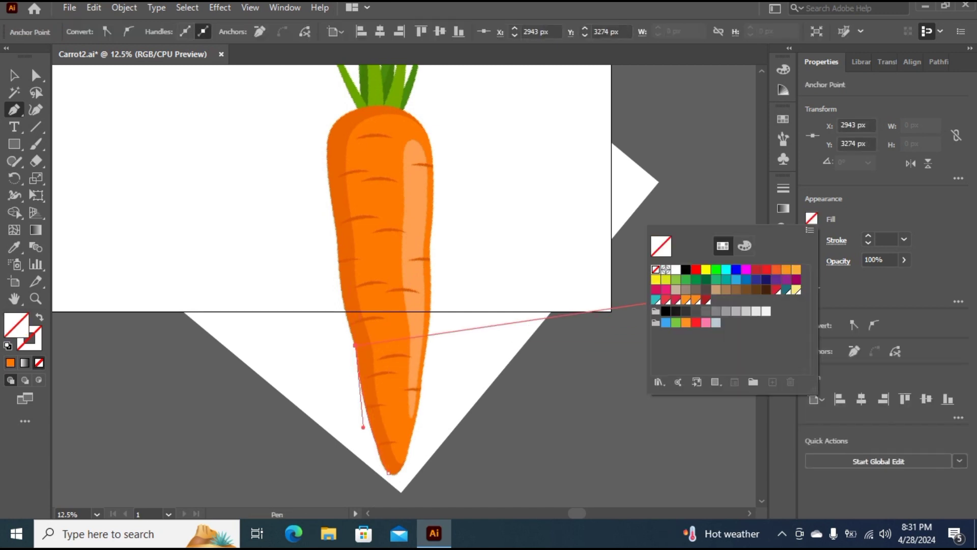
click(905, 240)
click(923, 443)
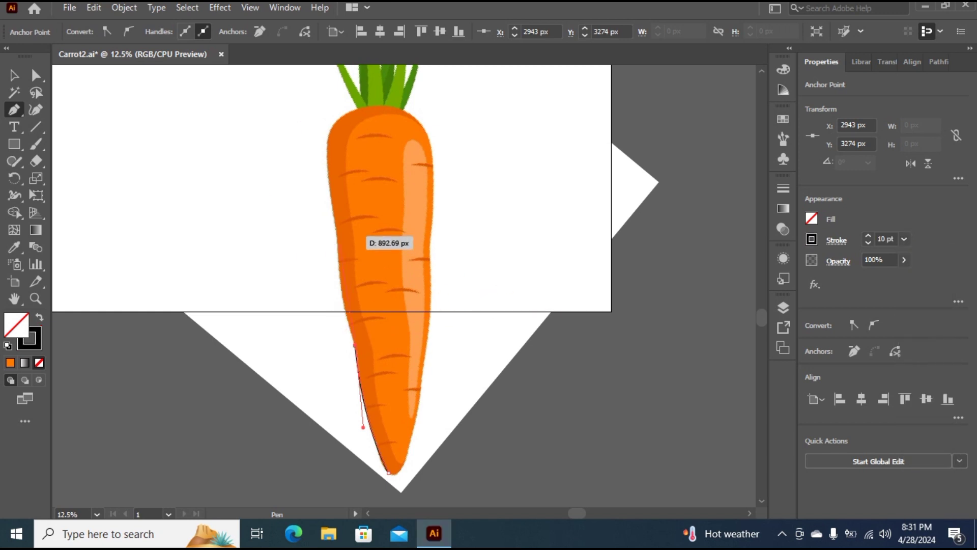
- Continue the outline up the carrot's left edge and over the crown to the upper right shoulder
drag(336, 235, 337, 201)
scroll(359, 224, up, 2)
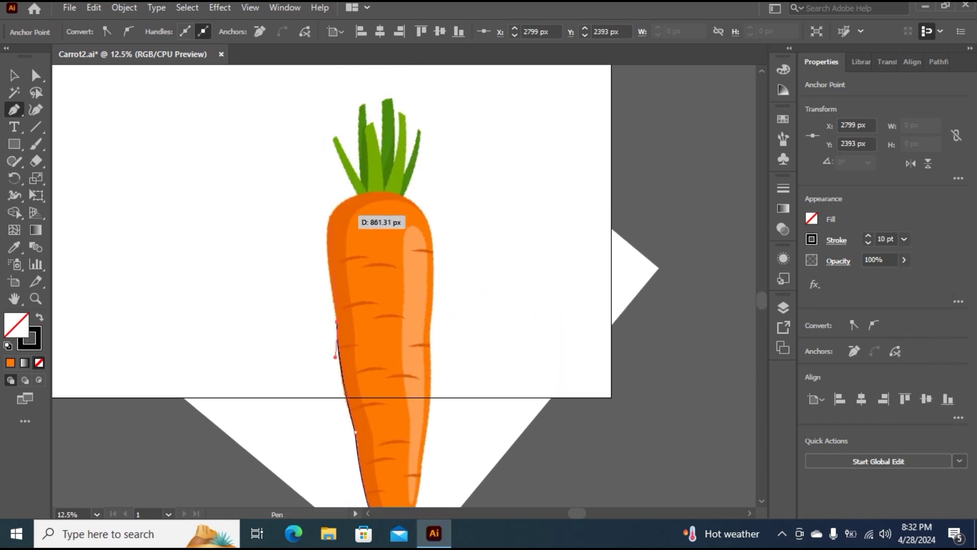
drag(328, 213, 473, 257)
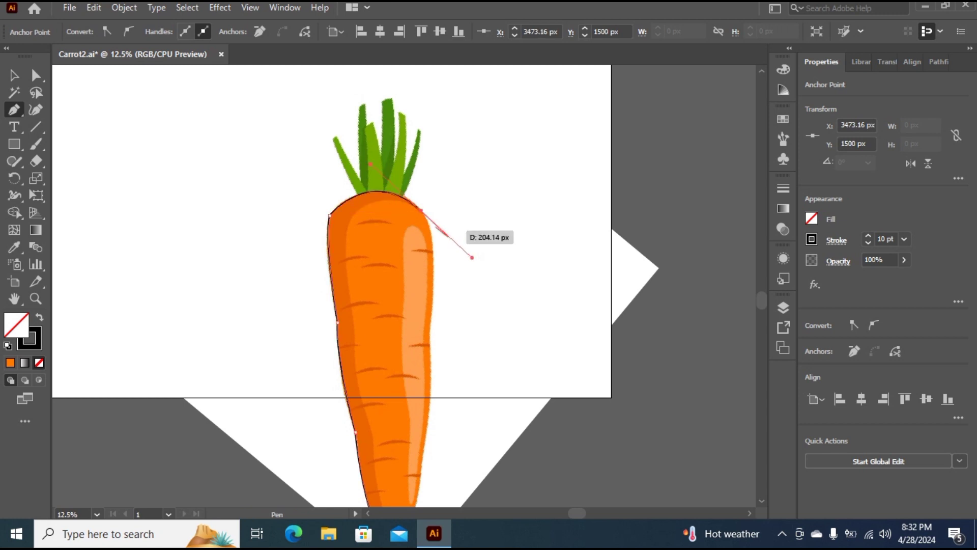
click(422, 211)
scroll(433, 316, down, 2)
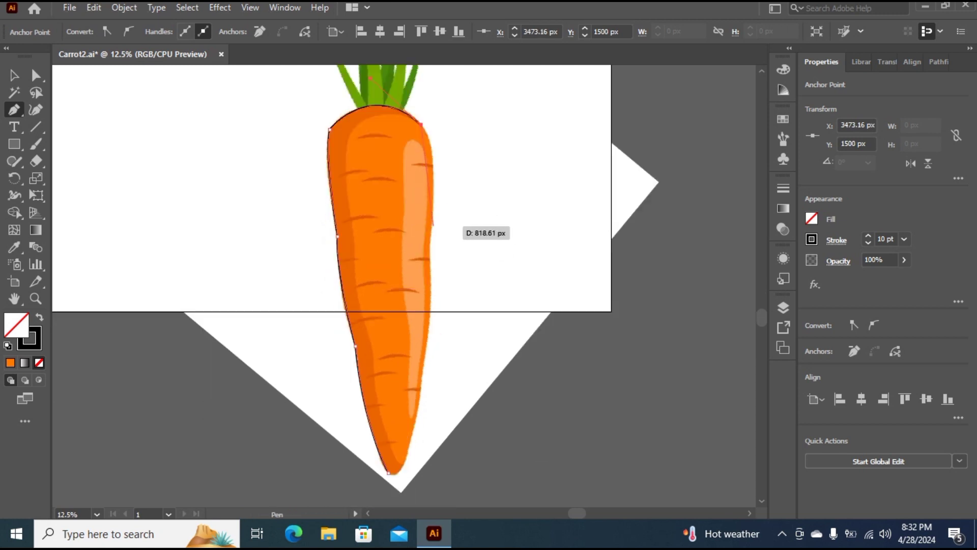
- Trace the carrot's right edge down to the tip and close the body outline
drag(433, 226, 428, 323)
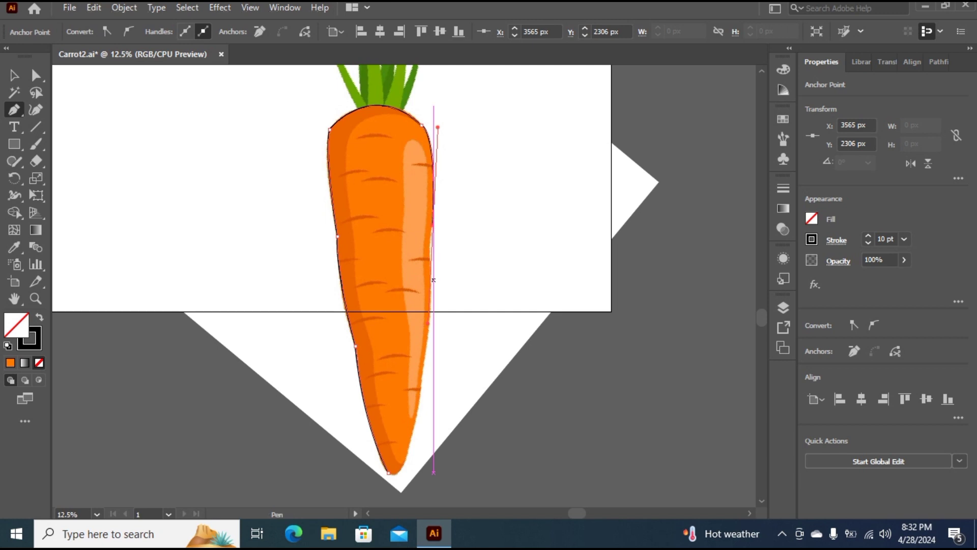
key(Escape)
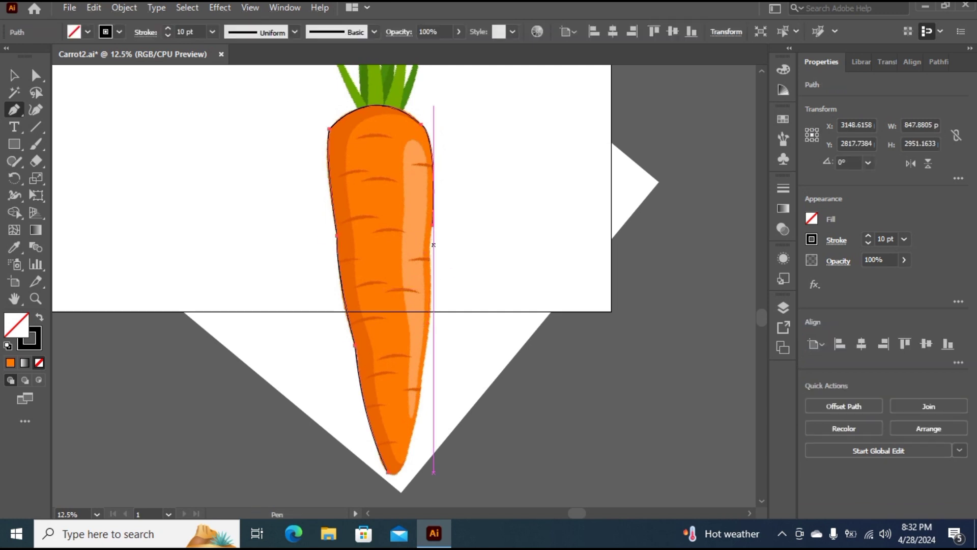
drag(432, 258, 436, 265)
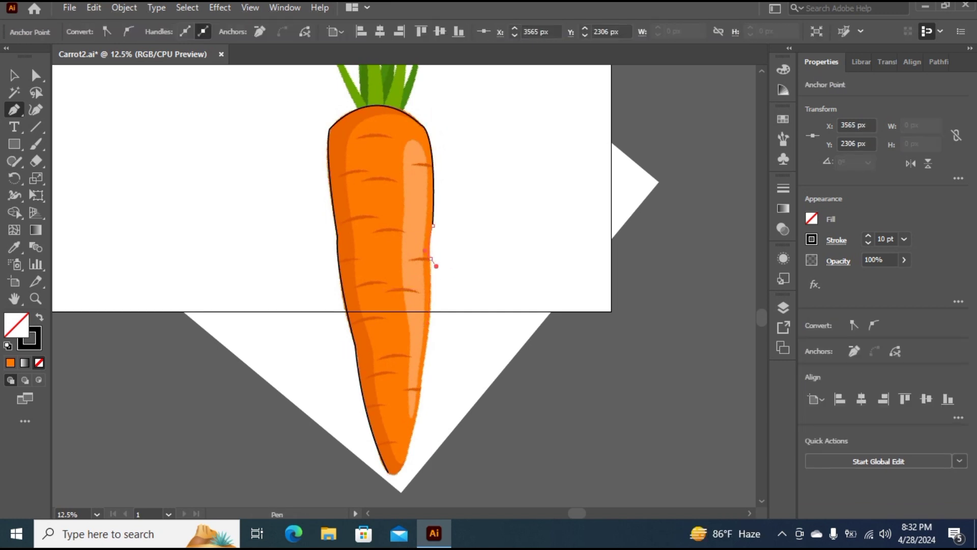
click(431, 258)
drag(423, 362, 412, 392)
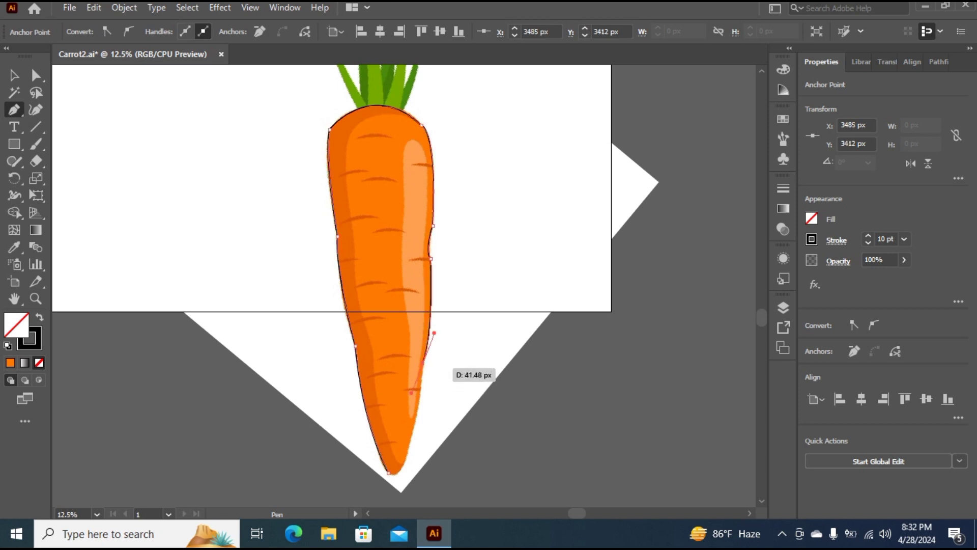
click(422, 362)
drag(402, 467, 386, 496)
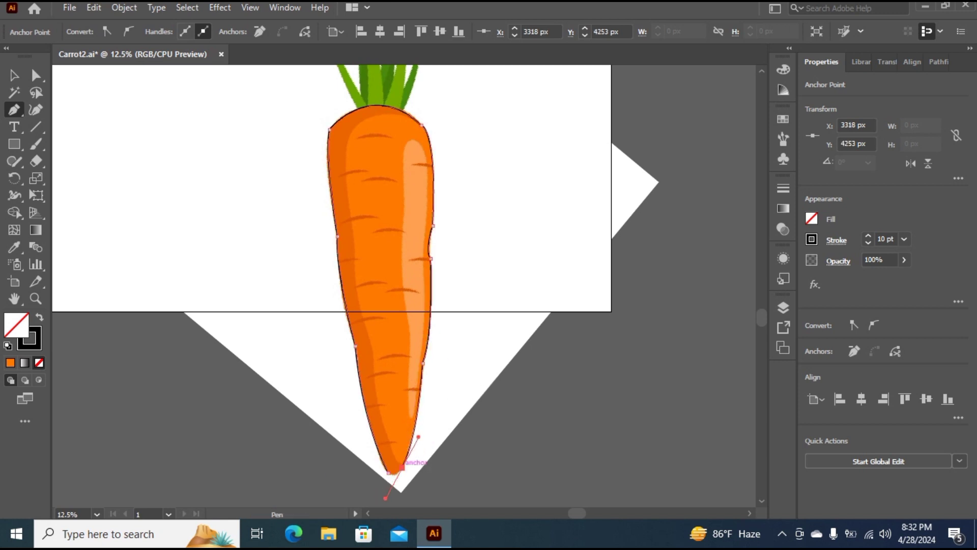
click(402, 467)
click(389, 472)
- Move the finished body outline to the right of the reference carrot and deselect it
key(v)
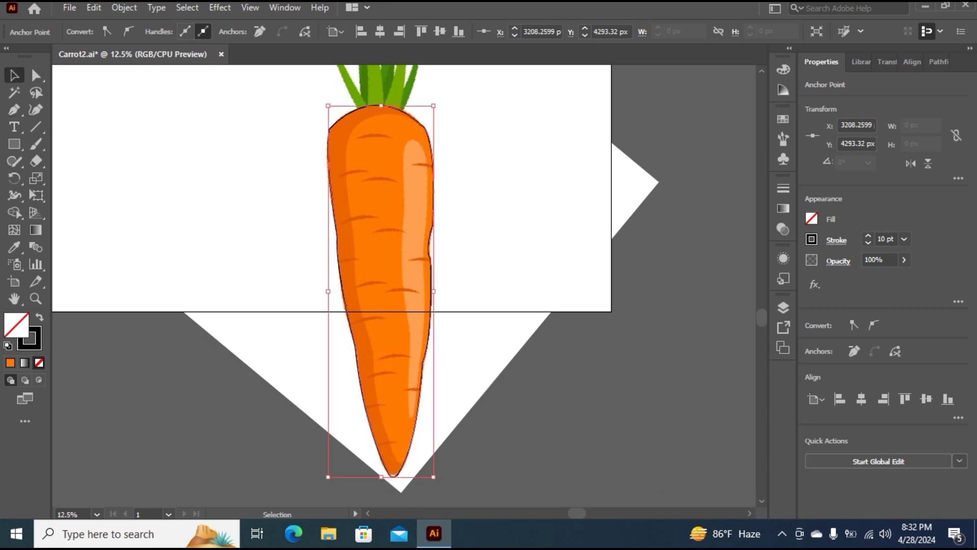
drag(432, 298, 652, 305)
click(697, 300)
- Trace the short light green centre leaf with the Pen tool and move its outline above the body outline
scroll(696, 301, up, 4)
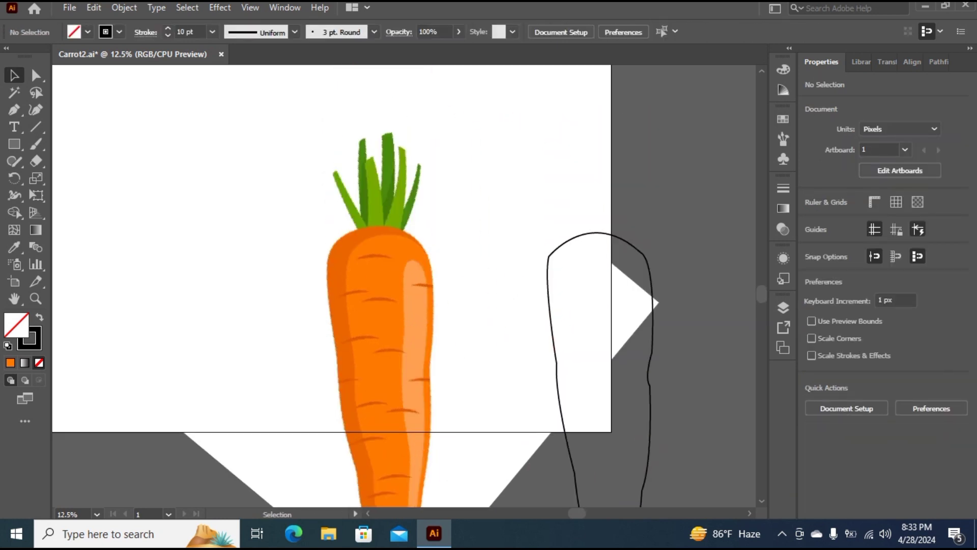
key(p)
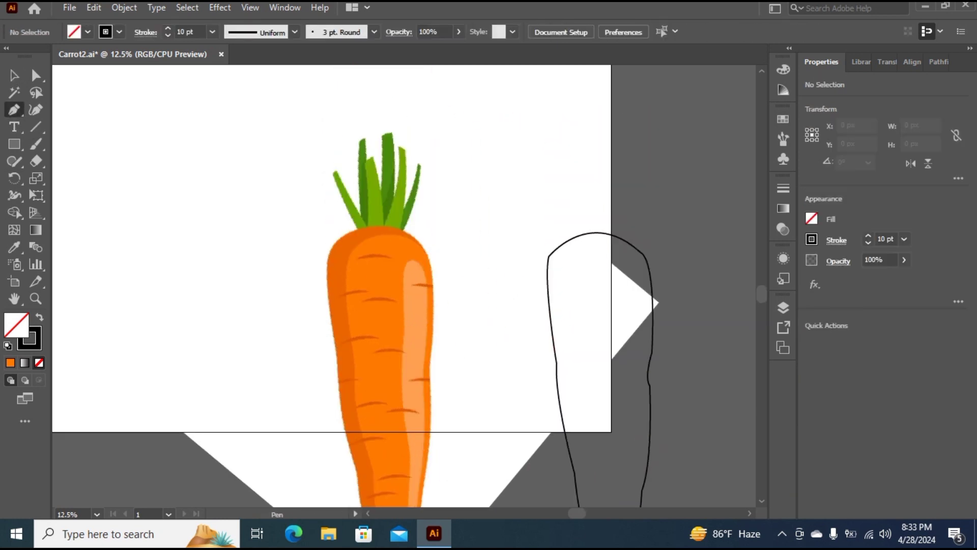
click(367, 162)
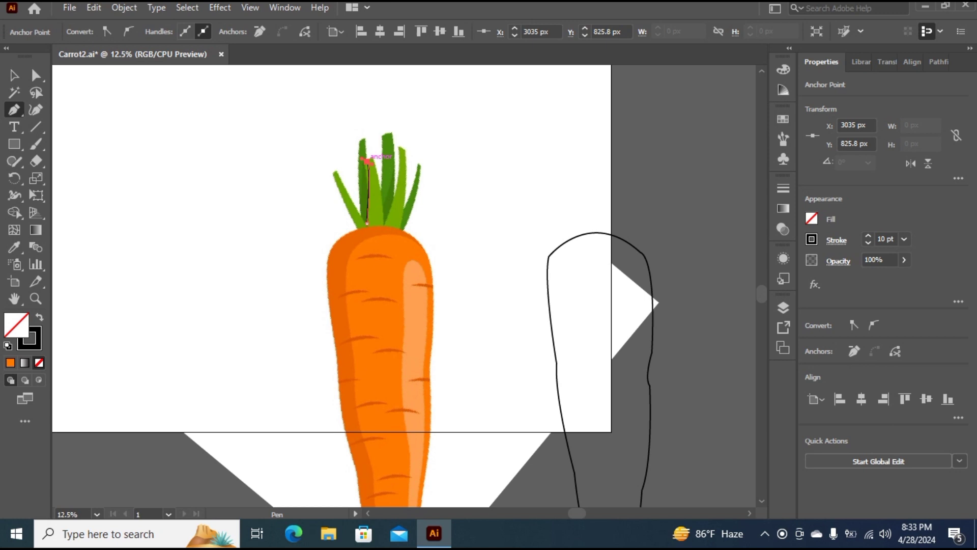
click(377, 161)
click(384, 226)
click(367, 223)
key(v)
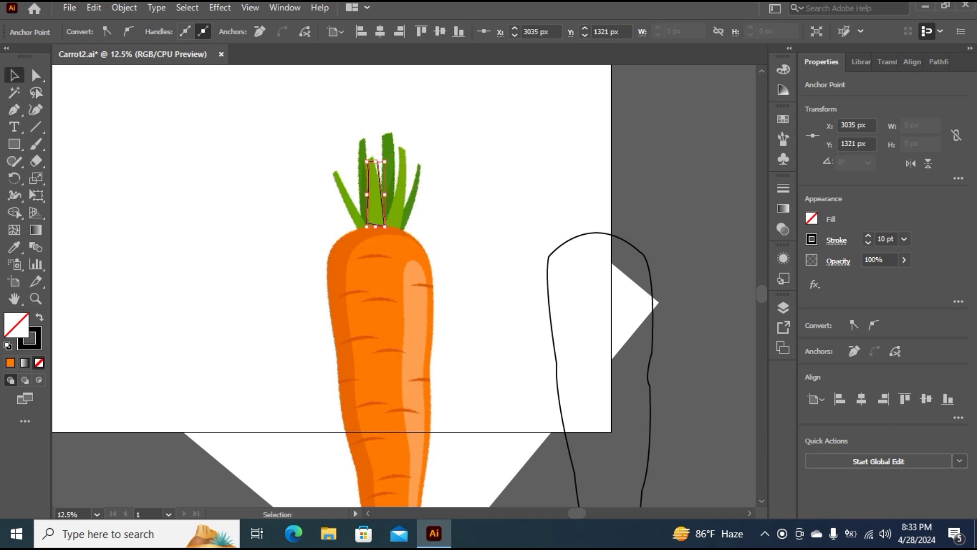
drag(383, 199, 650, 179)
- Trace the tall dark green leaf as a closed path and move it beside the first leaf outline
key(p)
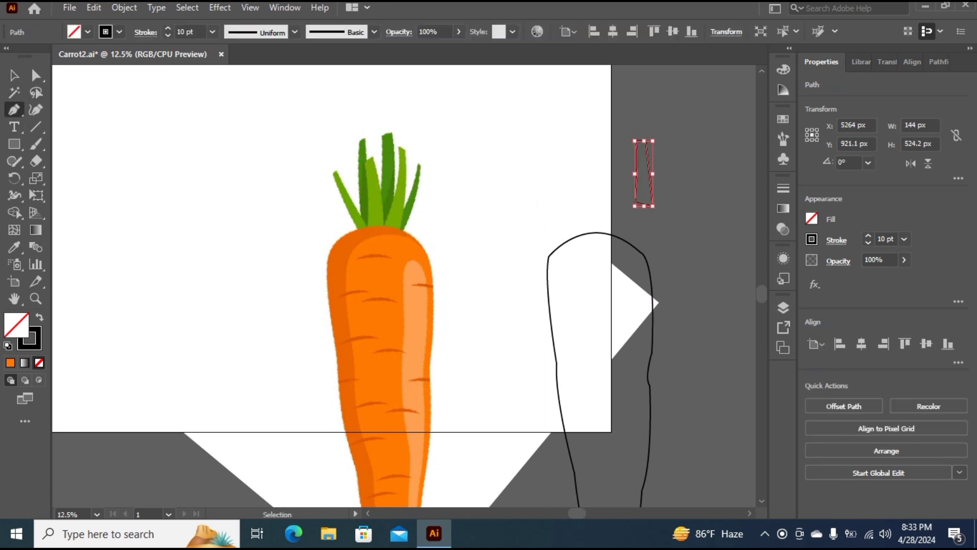
click(377, 220)
click(386, 135)
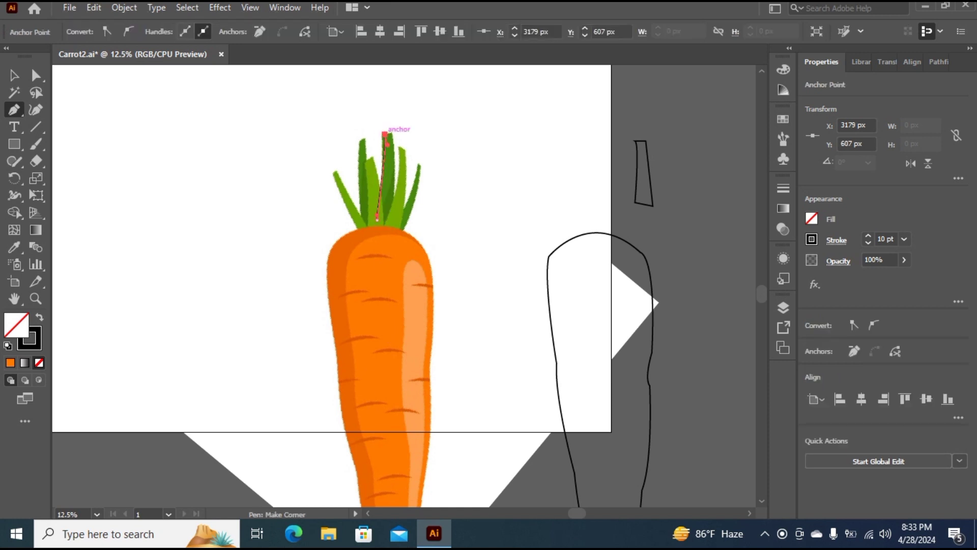
drag(388, 226, 376, 245)
click(389, 226)
click(373, 226)
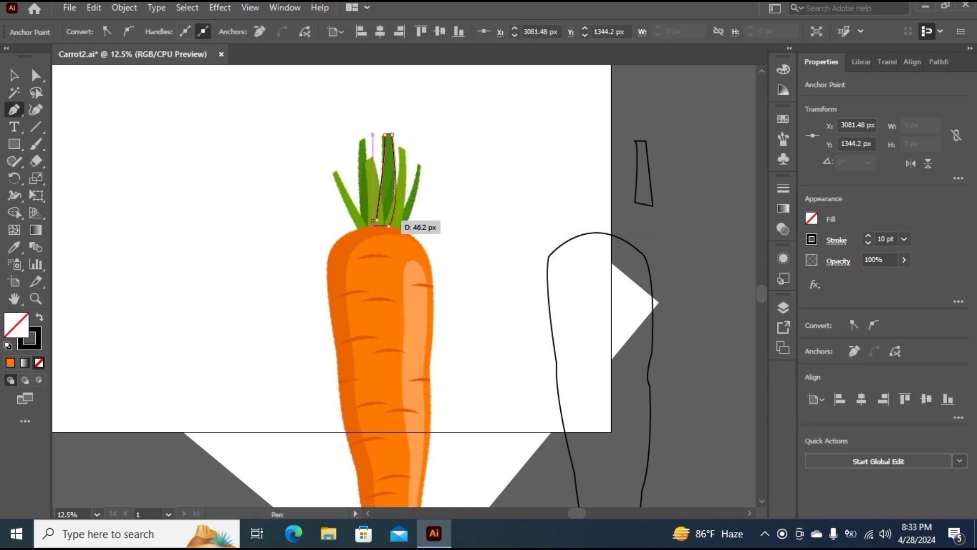
click(377, 220)
key(v)
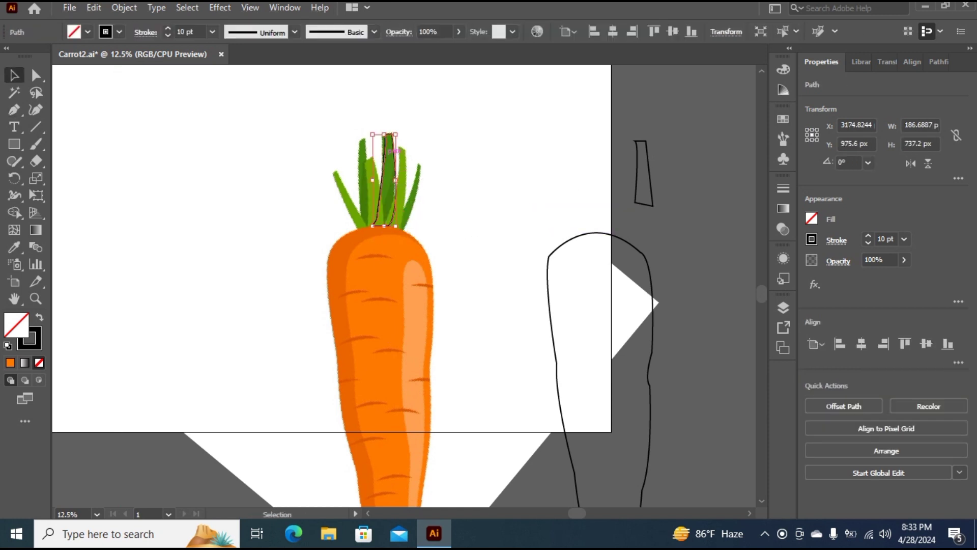
drag(392, 153, 558, 141)
- Trace the light green leaf right of the tall one and place its outline left of the other leaf outlines
key(p)
drag(384, 222, 385, 219)
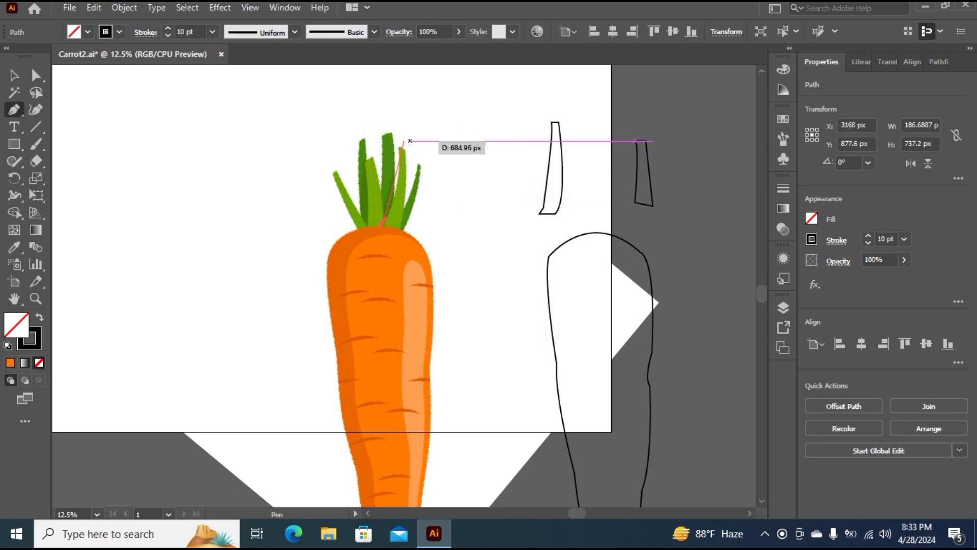
drag(401, 148, 398, 118)
click(401, 148)
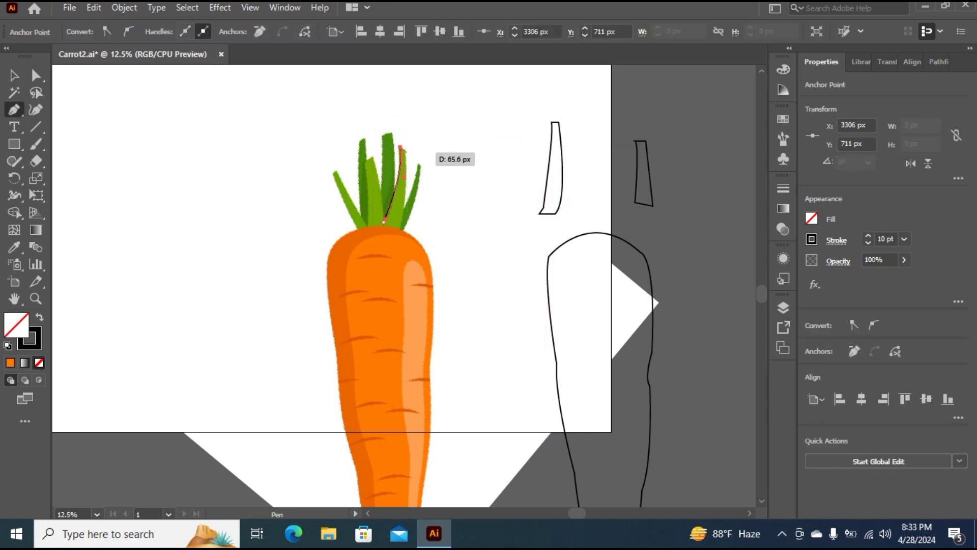
click(407, 152)
drag(402, 228, 397, 239)
click(402, 228)
click(383, 229)
click(384, 222)
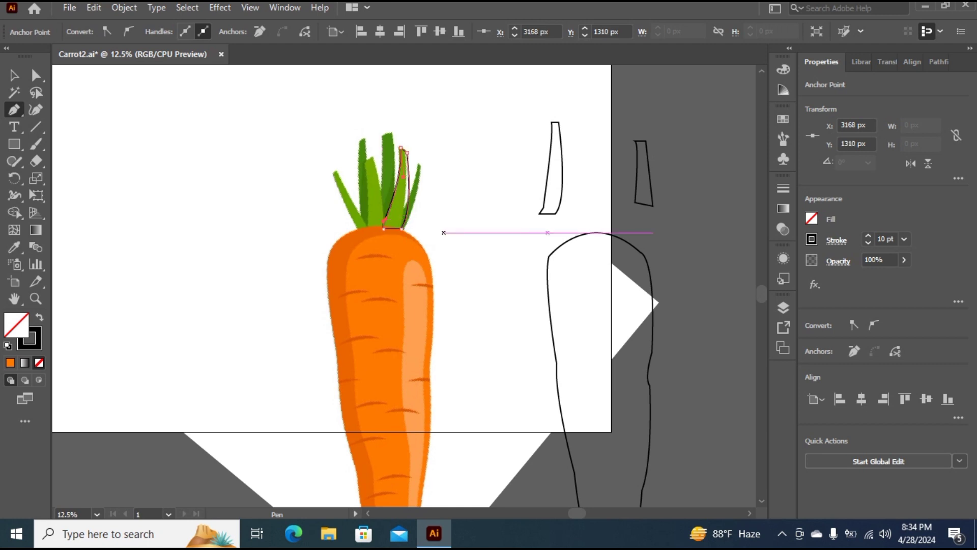
click(14, 75)
drag(407, 203, 528, 180)
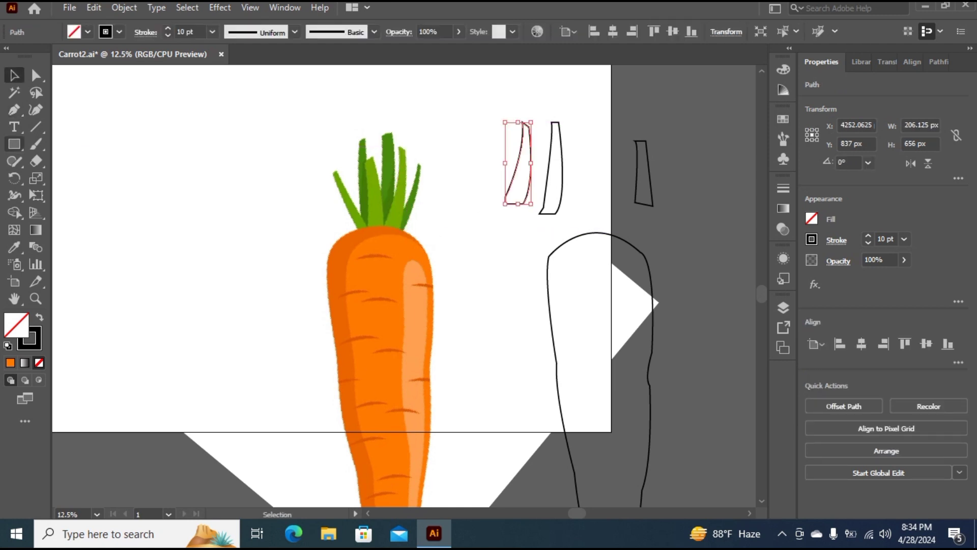
- Trace the curved dark green leaf on the far right and move its outline to the left end of the leaf row
click(14, 110)
drag(402, 231, 407, 223)
drag(420, 167, 419, 132)
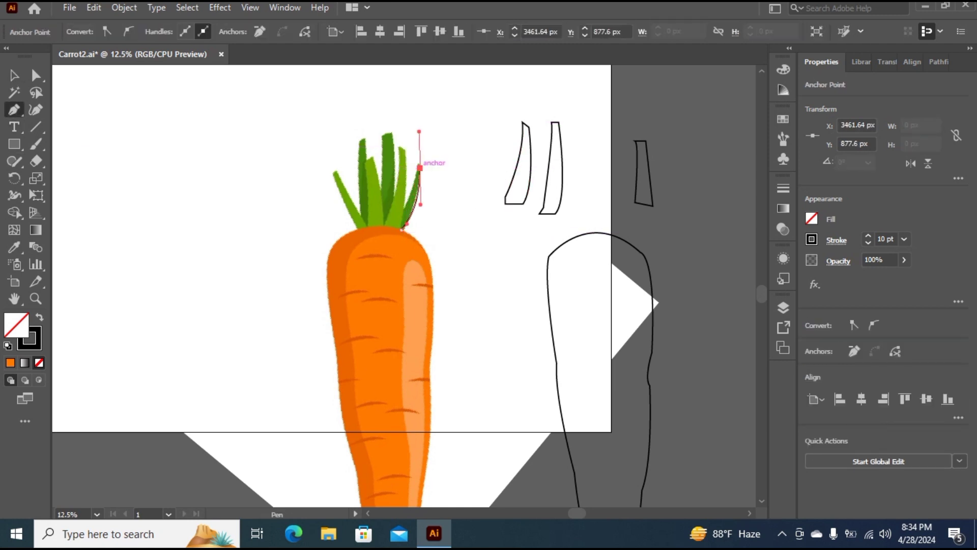
click(420, 167)
click(414, 168)
drag(395, 224, 375, 237)
click(395, 224)
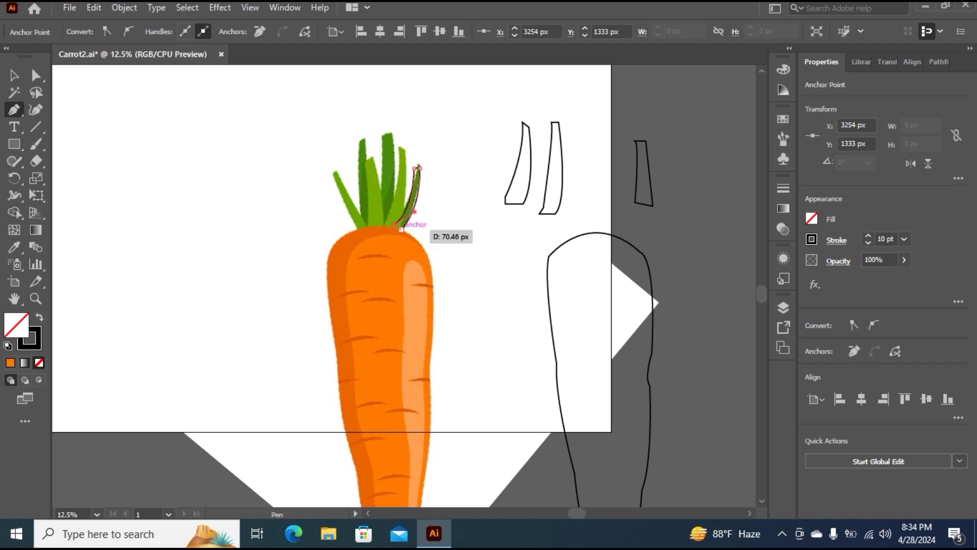
click(401, 230)
drag(417, 203, 484, 164)
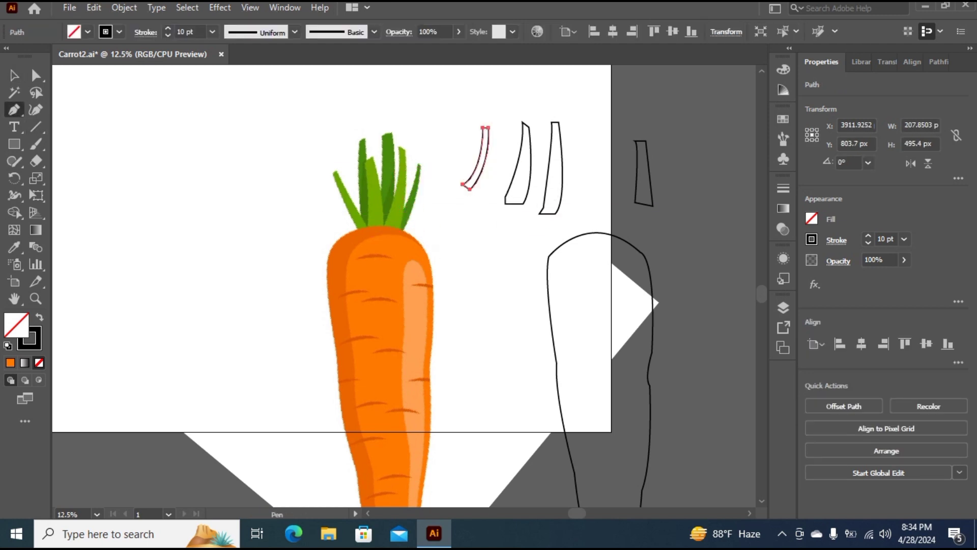
- Trace the leftmost light green leaf and move its outline between the tall leaf and first leaf outlines
click(356, 226)
drag(330, 174, 333, 162)
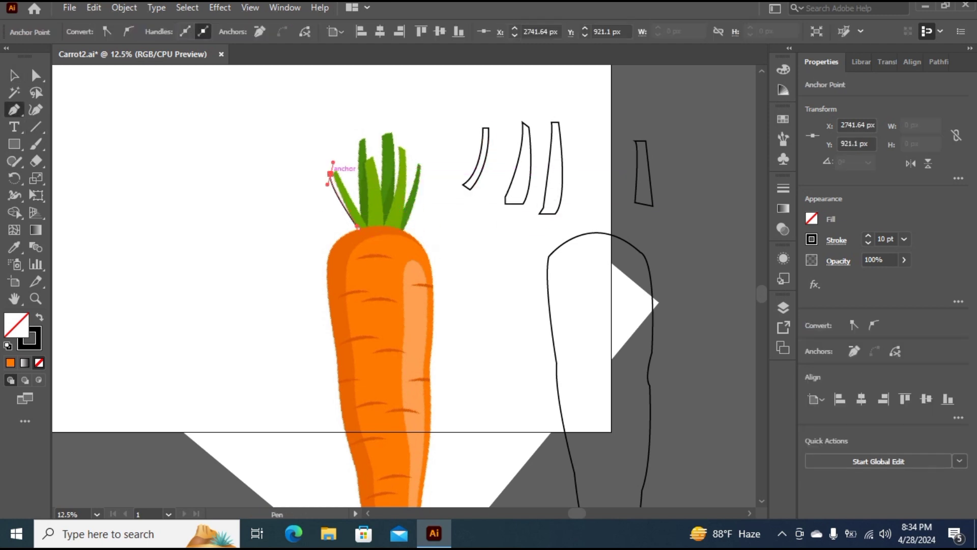
click(371, 229)
key(v)
drag(350, 200, 570, 165)
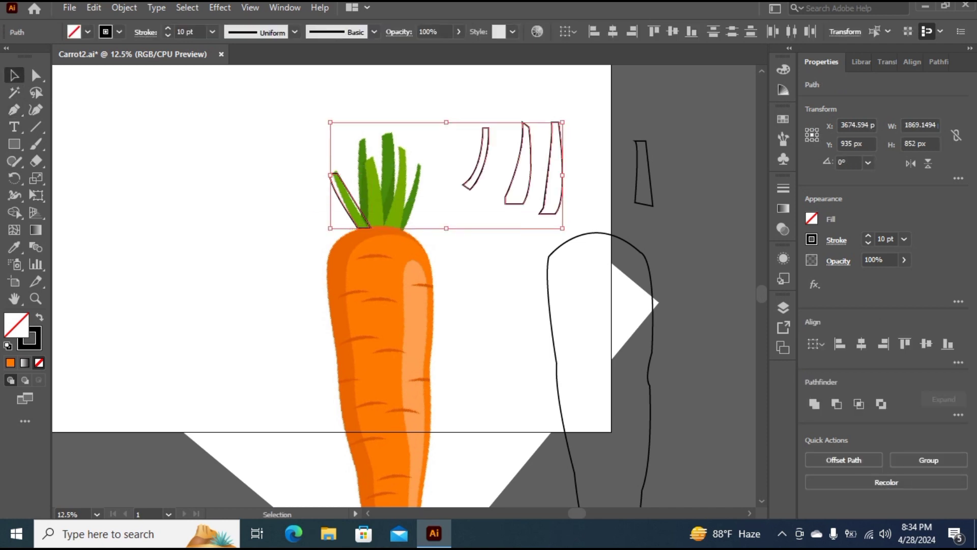
click(578, 168)
drag(350, 200, 605, 148)
click(593, 176)
- Unlock all objects and lock only the white background rectangle again
key(ctrl+minus)
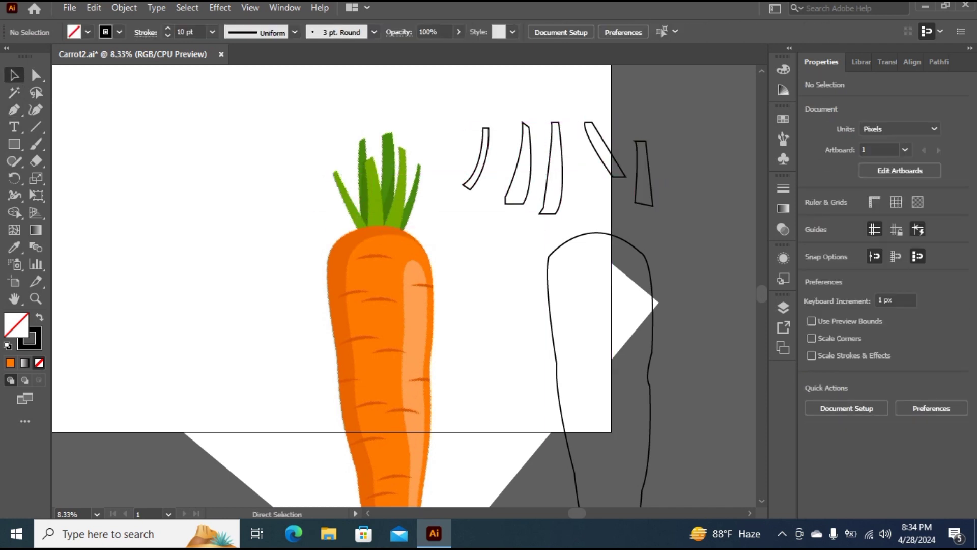
key(ctrl+alt+2)
click(606, 176)
click(514, 158)
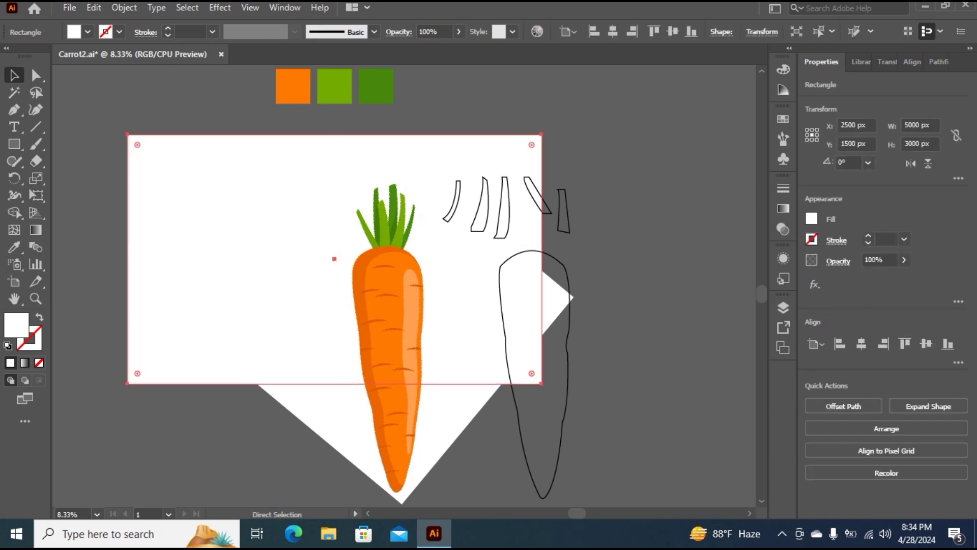
key(ctrl+2)
- Delete the carrot reference image
click(448, 255)
key(Delete)
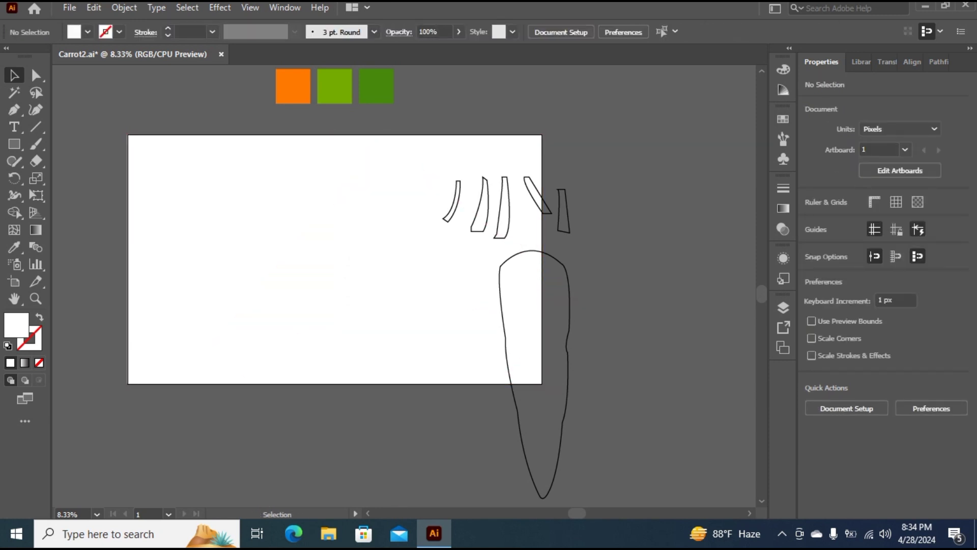
- Scale the carrot body outline down to about 705 by 2482 px
click(568, 371)
drag(570, 251, 564, 255)
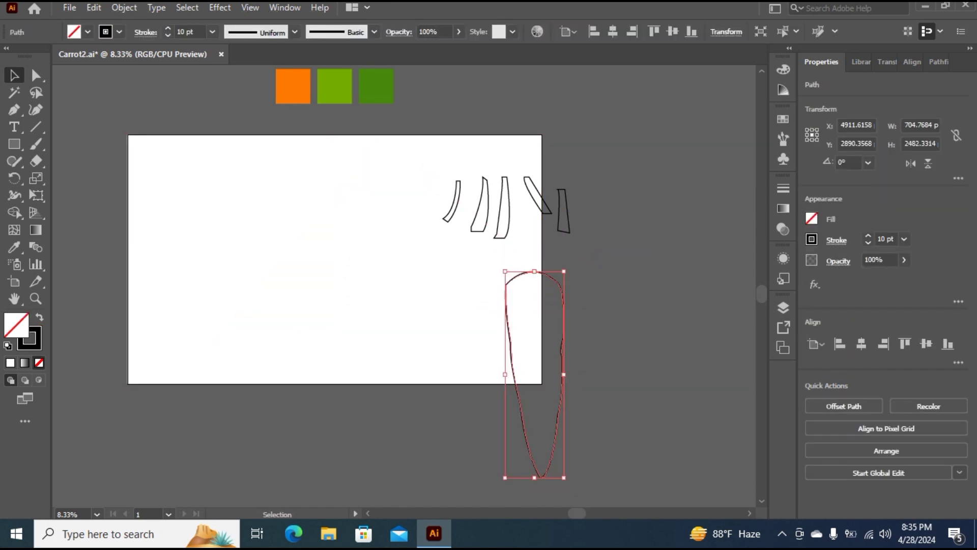
- Move the carrot body outline onto the middle of the artboard and fill it with the bright orange swatch colour
drag(562, 347, 346, 254)
drag(318, 177, 318, 177)
key(i)
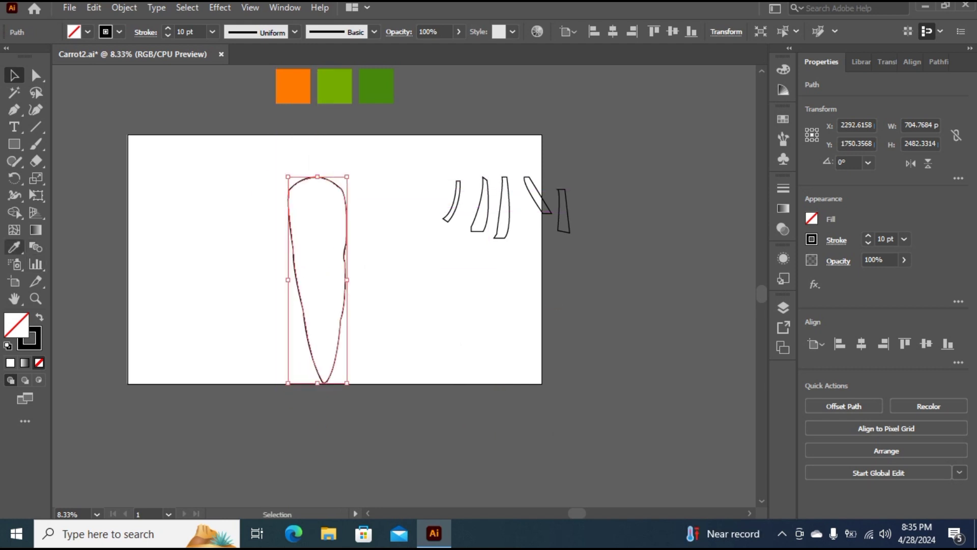
click(293, 86)
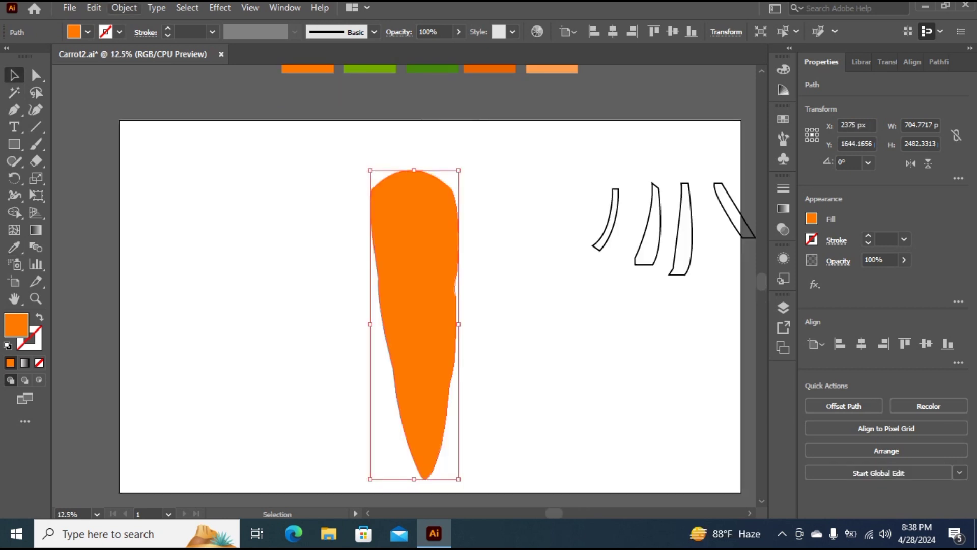
- Create a gradient mesh on the carrot body with 4 rows, 4 columns, flat appearance and 100% highlight
click(124, 7)
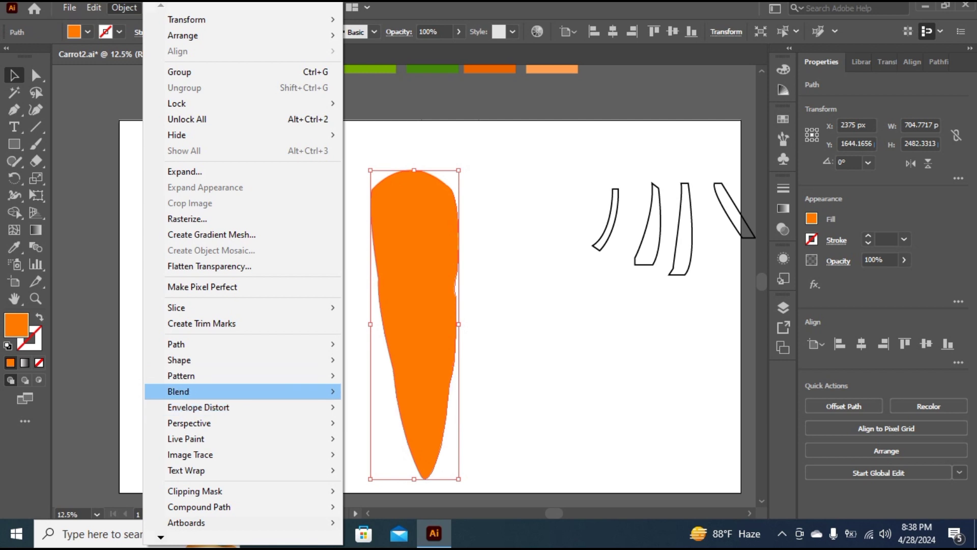
click(211, 235)
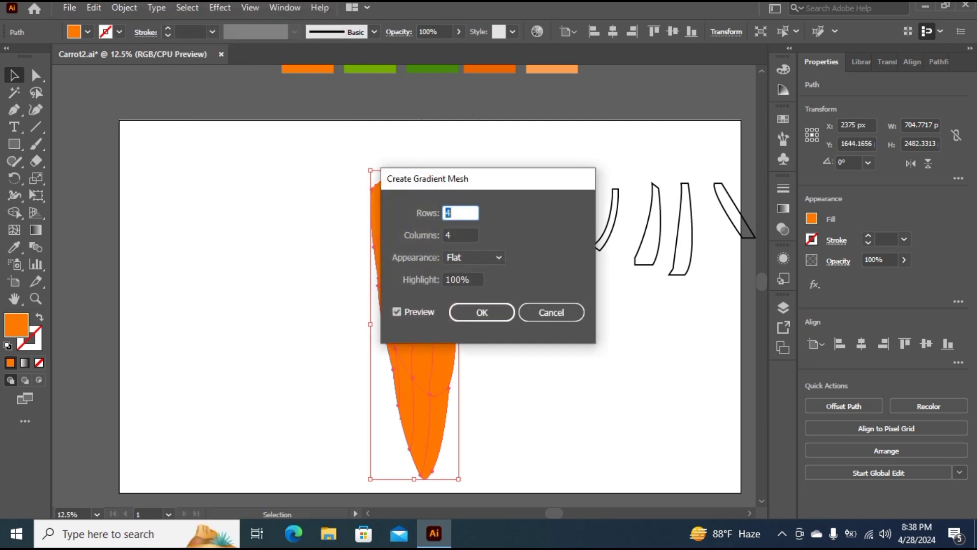
key(Return)
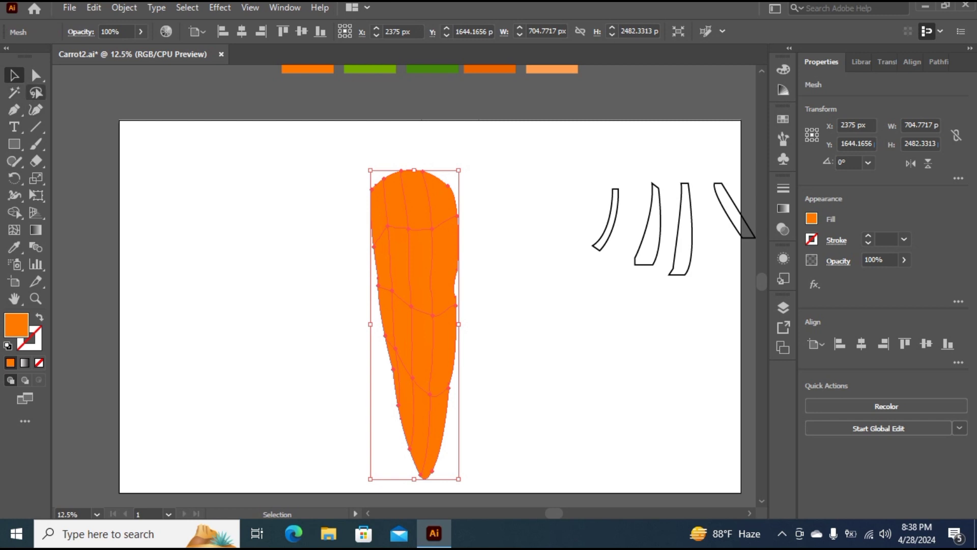
- Lasso the mesh points along the carrot's sides and tip, colour them FF5401, lighten the shade slightly, and deselect
click(37, 93)
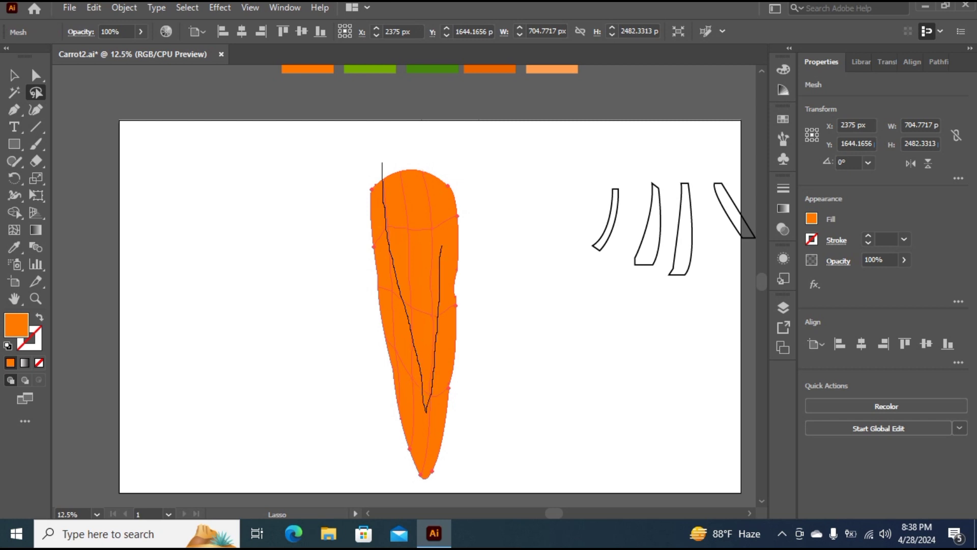
mouse_move(434, 486)
mouse_down()
mouse_move(396, 487)
mouse_move(330, 331)
mouse_up()
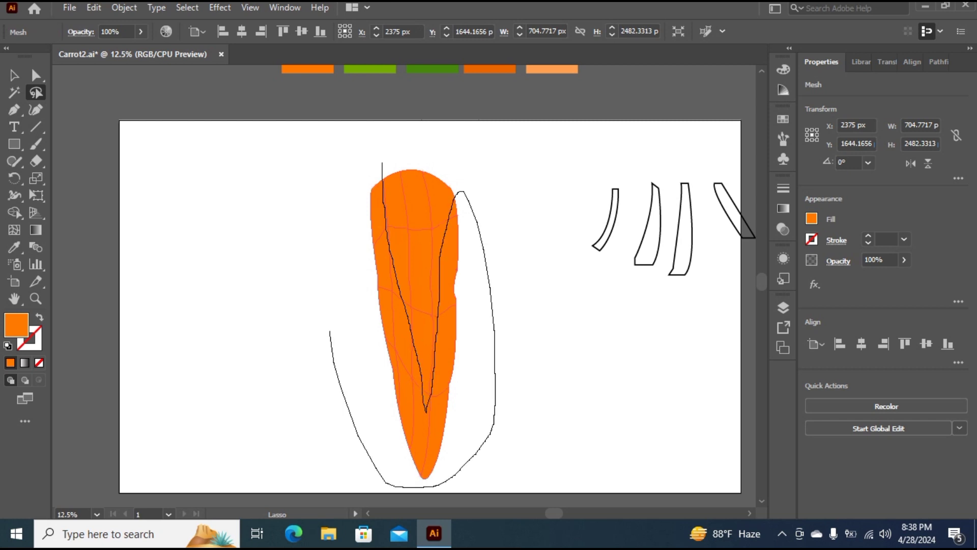
drag(435, 486, 435, 486)
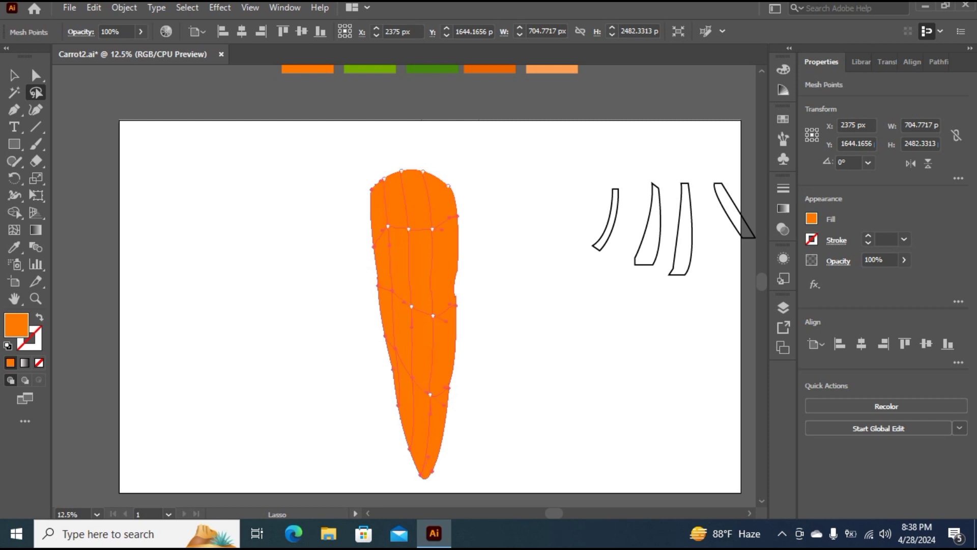
click(812, 219)
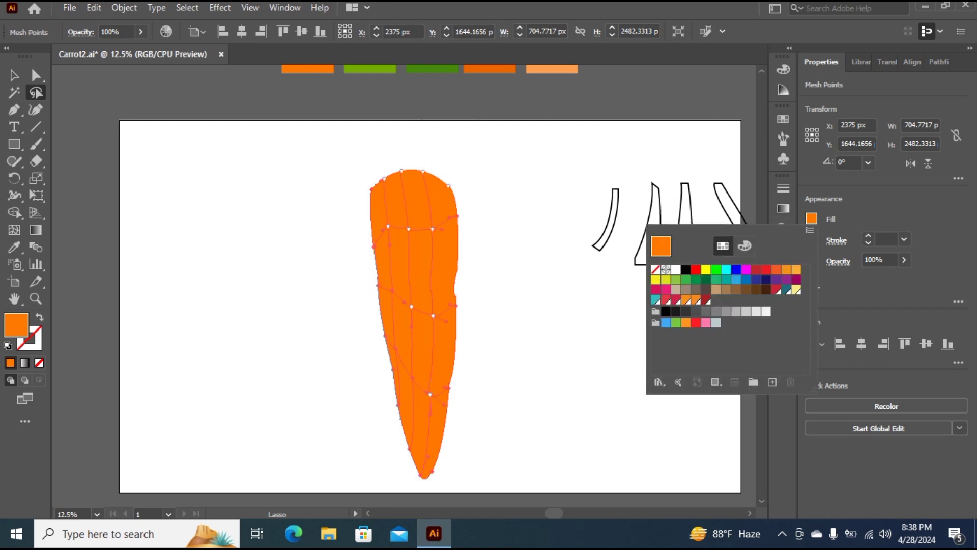
click(745, 246)
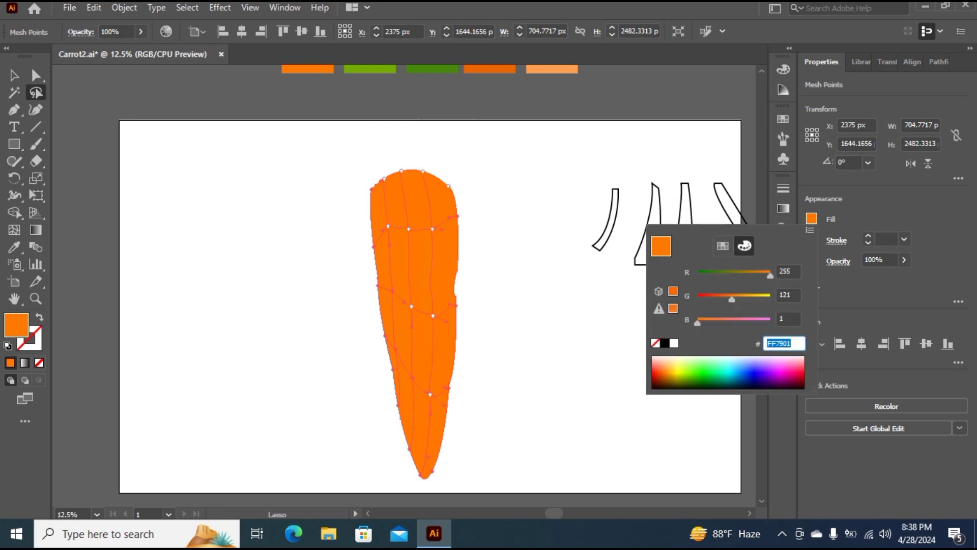
text(FF5401)
key(Return)
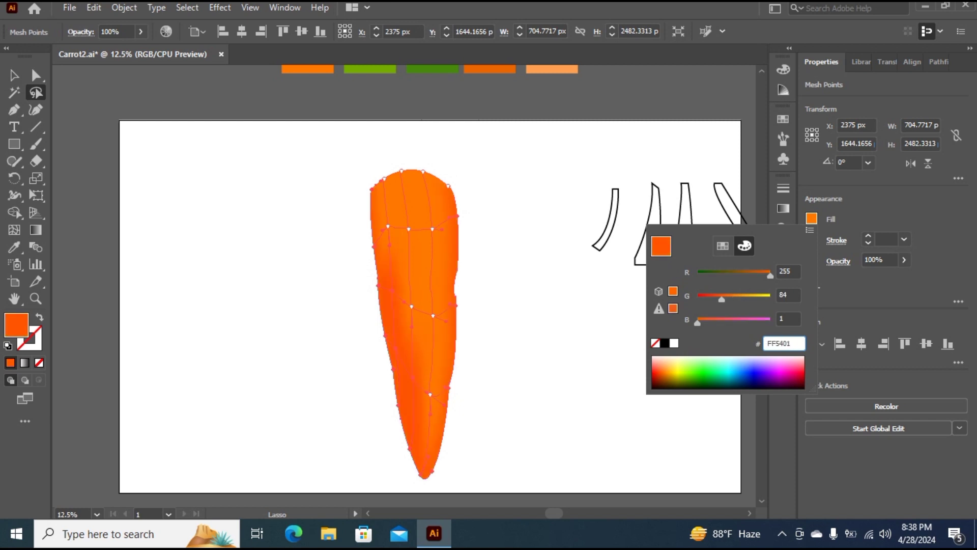
mouse_move(722, 299)
mouse_down()
mouse_move(714, 300)
mouse_move(752, 299)
mouse_move(723, 300)
mouse_up()
key(ctrl+shift+a)
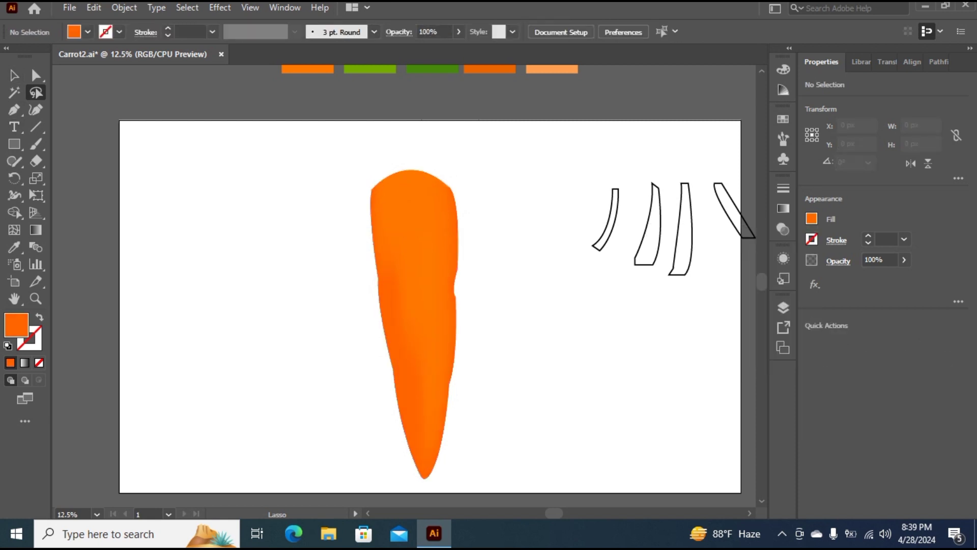
- Draw a closed crescent about 213 by 53 px with the Pen tool on the blank area left of the carrot
key(p)
scroll(404, 285, up, 1)
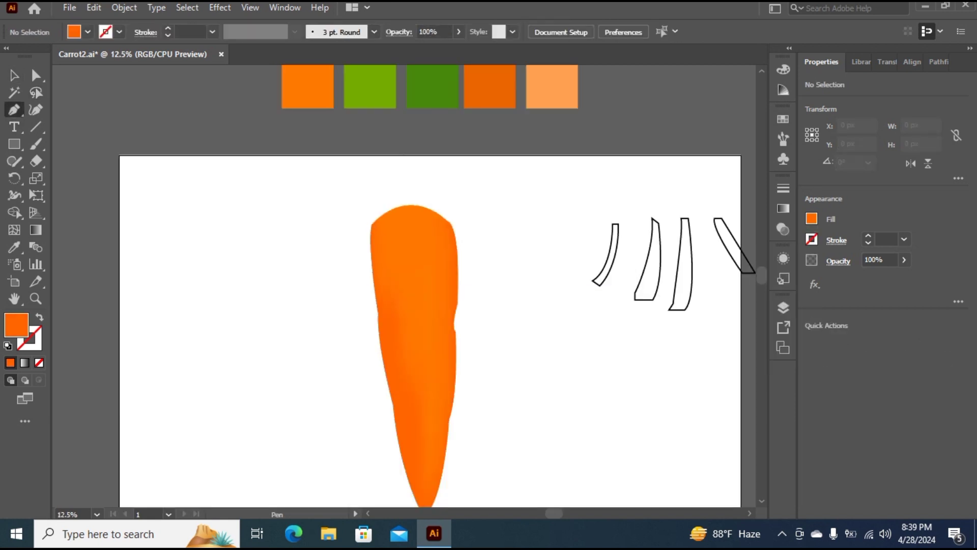
click(199, 286)
click(227, 286)
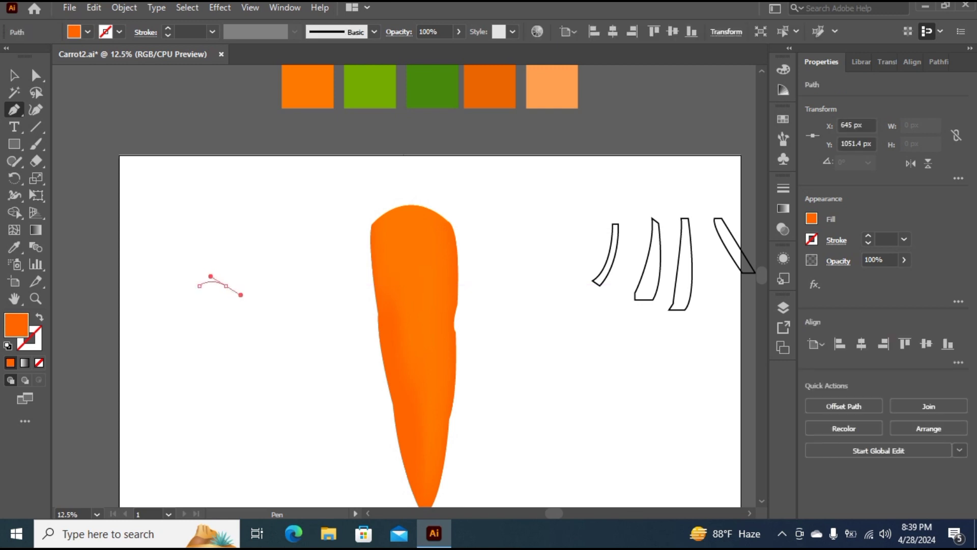
drag(241, 300, 241, 300)
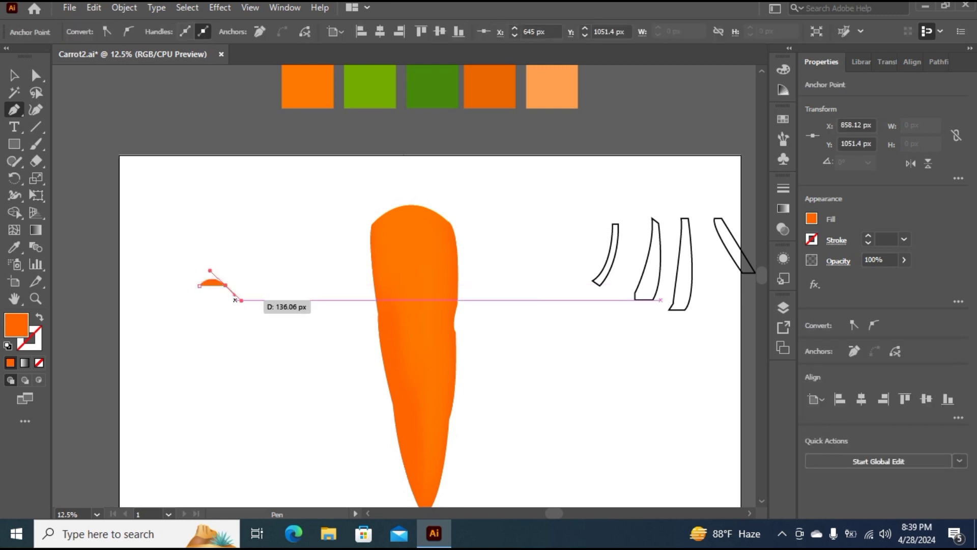
click(226, 286)
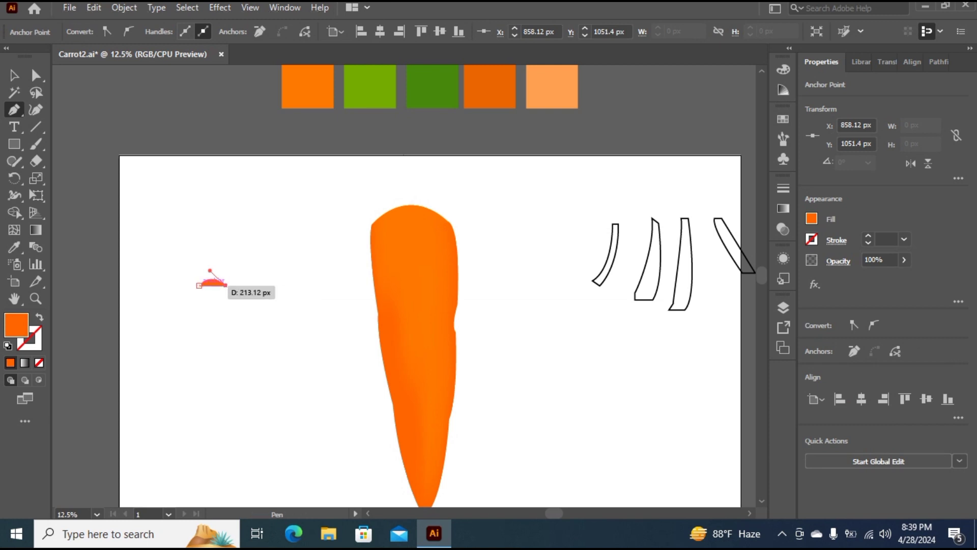
key(ctrl+plus)
key(ctrl+plus)
key(ctrl+plus)
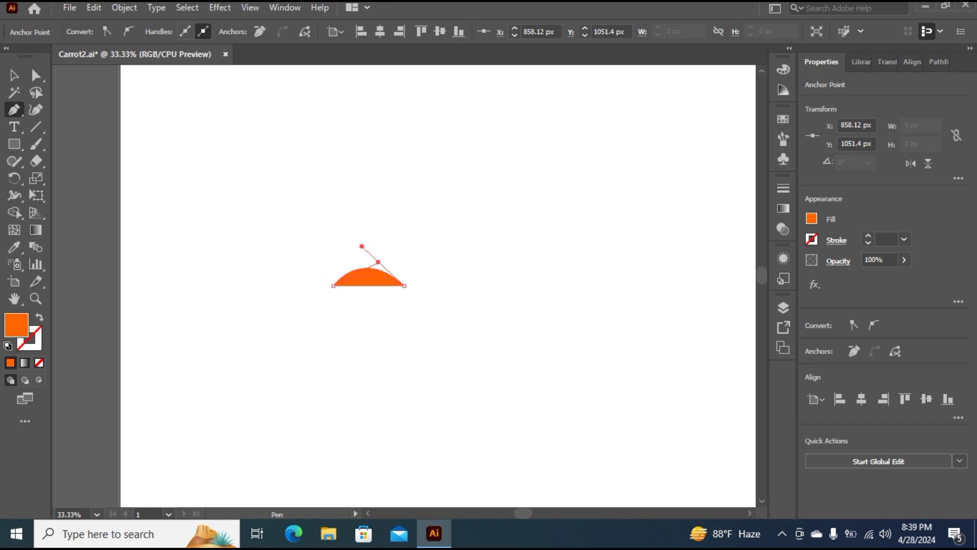
click(333, 286)
click(14, 76)
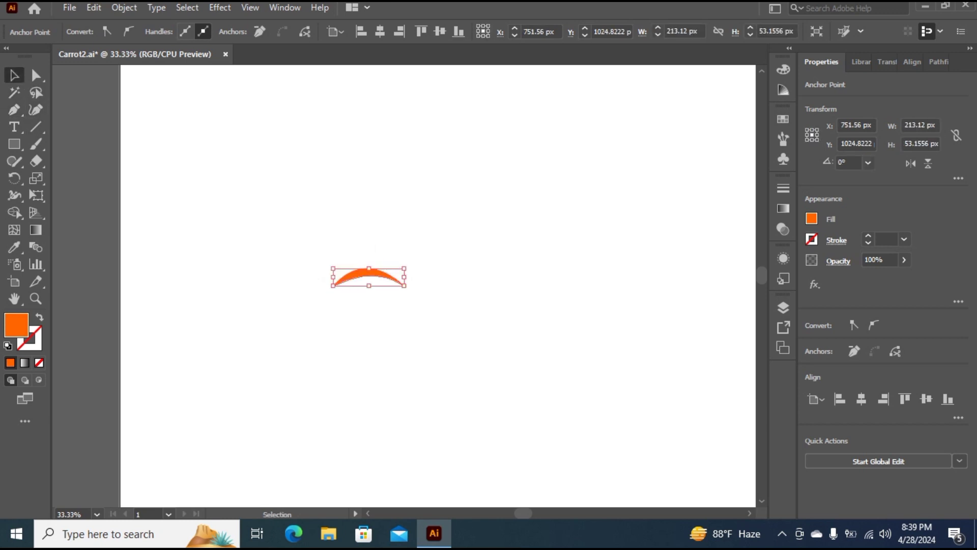
click(229, 189)
- Recolour the crescent with the darker orange swatch and deselect it
key(ctrl+minus)
key(ctrl+minus)
key(ctrl+minus)
key(ctrl+minus)
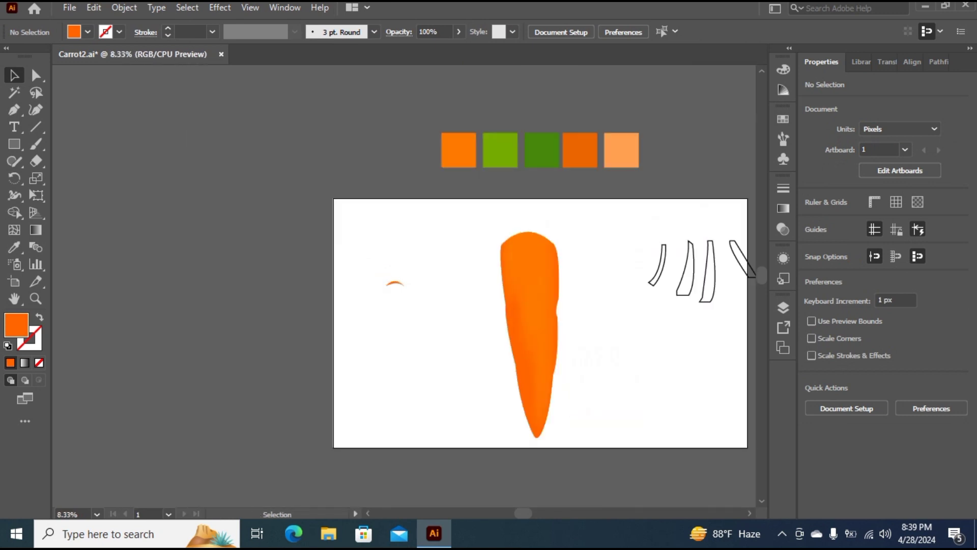
click(390, 284)
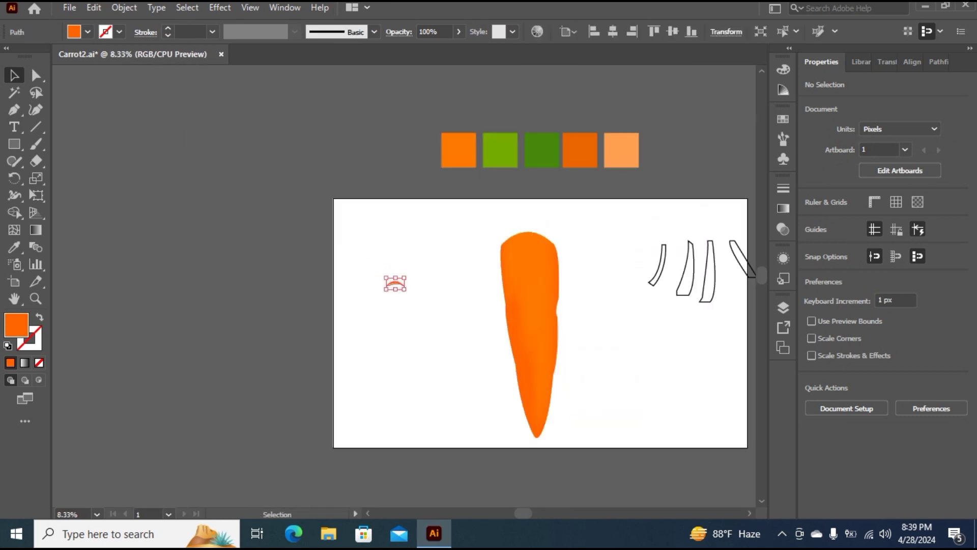
key(i)
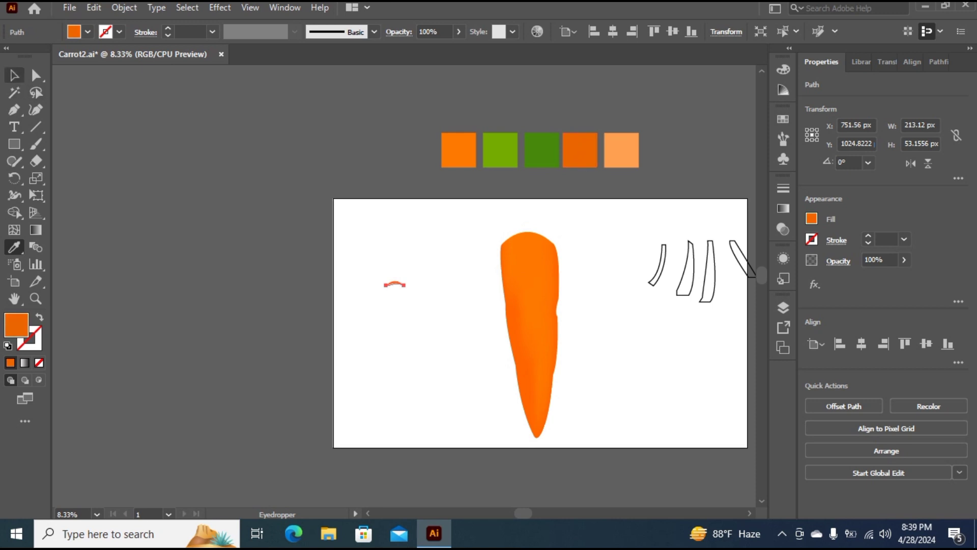
click(14, 76)
click(229, 203)
- Place the crescent and copies of it in two alternating columns down the carrot, scaling them smaller toward the tip
key(ctrl+plus)
key(ctrl+plus)
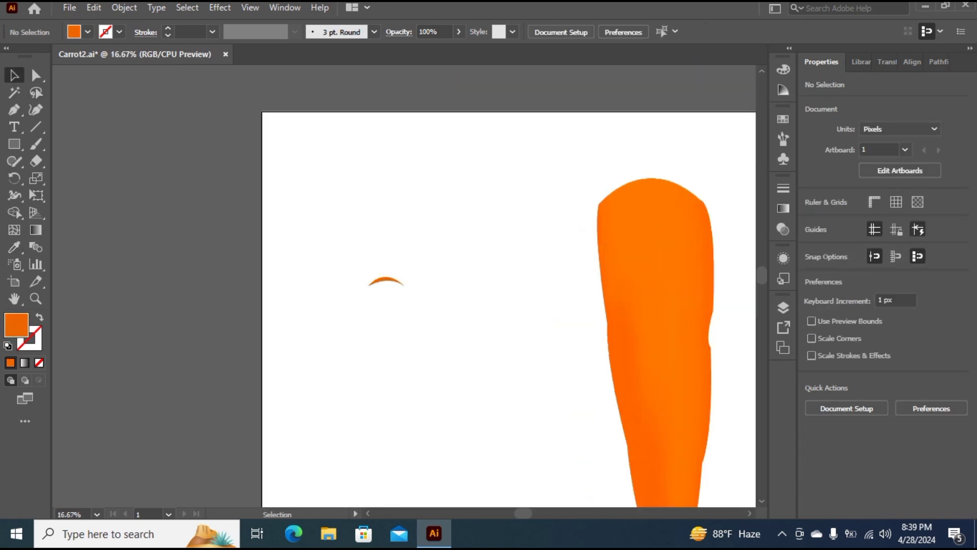
drag(379, 281, 651, 381)
click(657, 224)
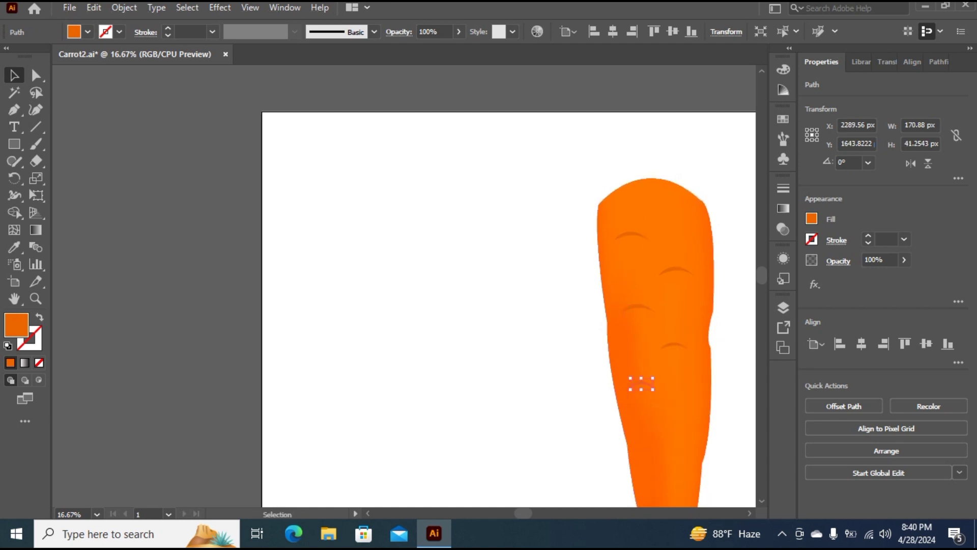
scroll(652, 380, down, 5)
drag(642, 264, 648, 347)
drag(675, 223, 680, 388)
click(732, 396)
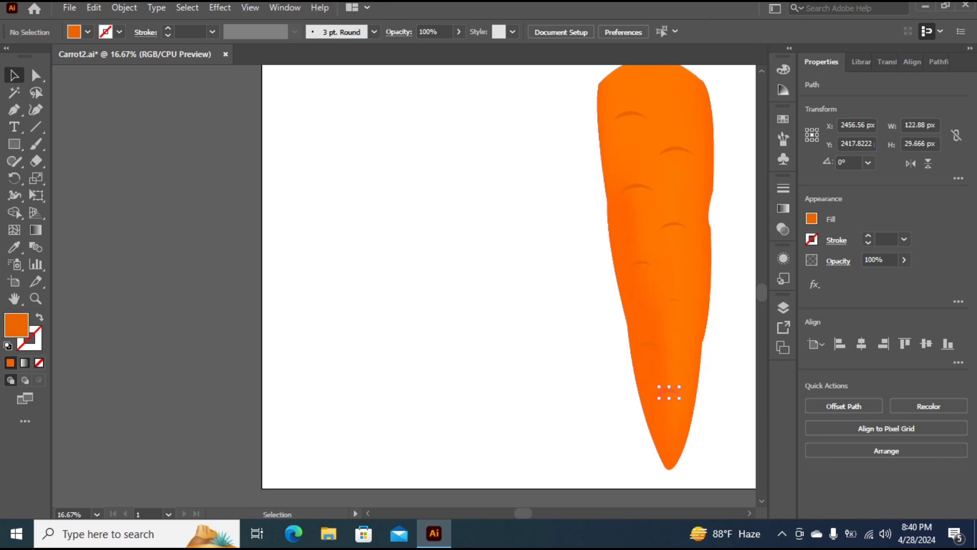
- Add a crescent mark near the carrot's upper right edge and undo the surplus copy on its left side
key(ctrl+minus)
scroll(731, 396, up, 2)
drag(609, 235, 578, 293)
click(529, 244)
key(ctrl+z)
key(ctrl+z)
key(ctrl+z)
key(ctrl+z)
key(ctrl+z)
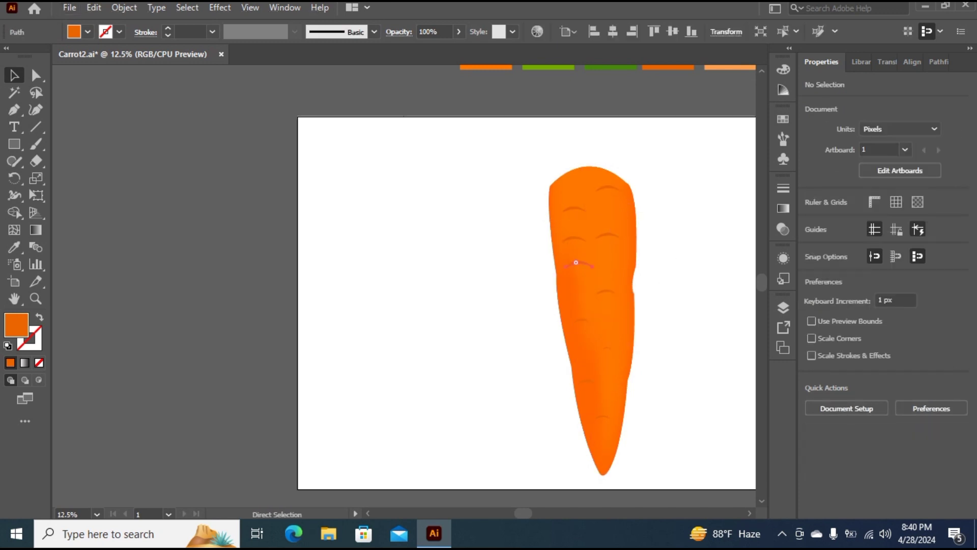
- Adjust the small crescent mark in the right column of the carrot's lower half and deselect it
click(606, 348)
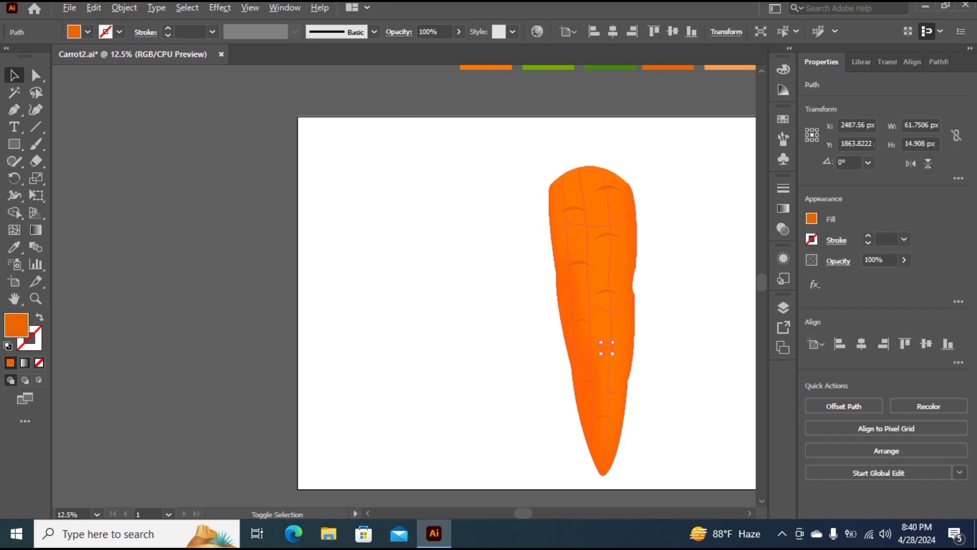
drag(613, 350, 612, 350)
click(667, 351)
scroll(404, 285, up, 1)
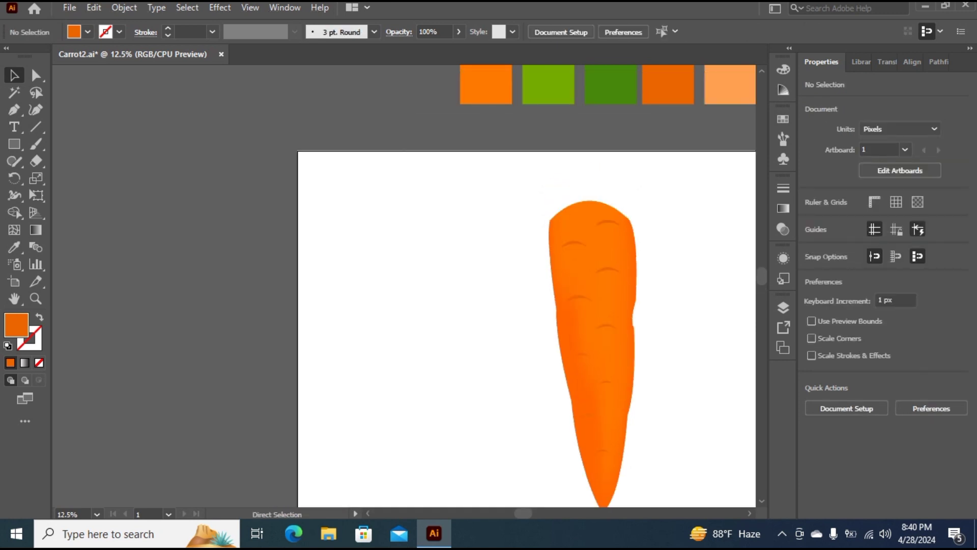
- Group the carrot body with all its crescent marks
key(ctrl+minus)
drag(471, 201, 595, 444)
key(ctrl+g)
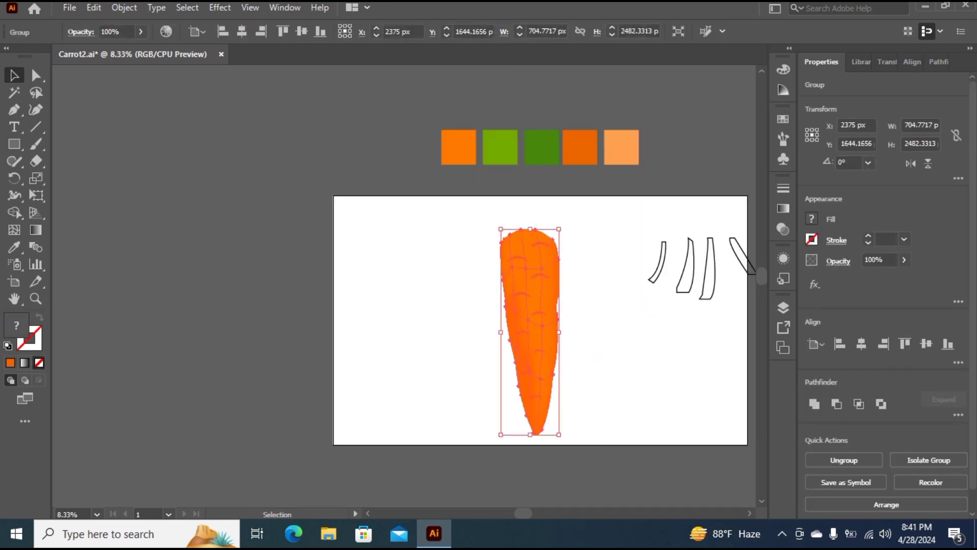
- Move the carrot group off the artboard to its left and bring the five leaf outlines to the artboard's middle
drag(550, 293, 285, 325)
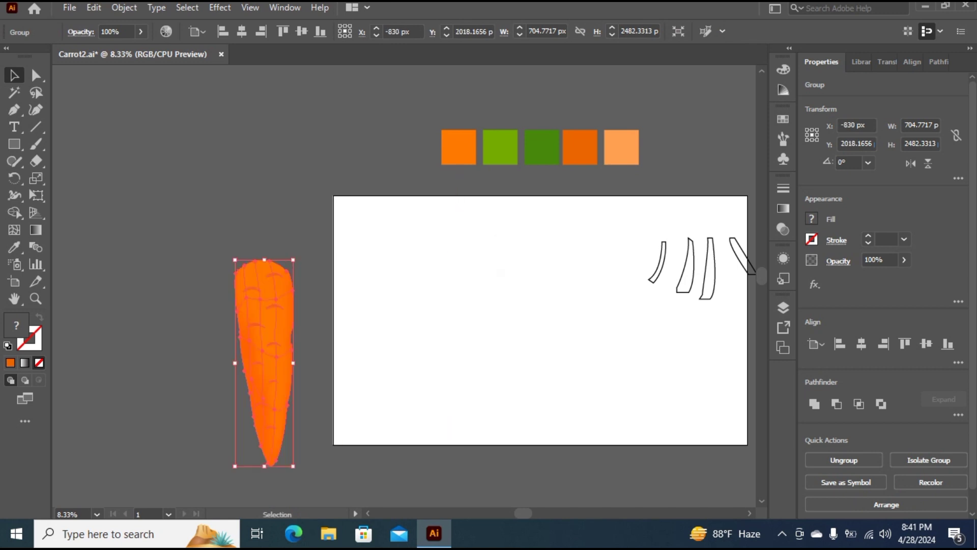
click(357, 316)
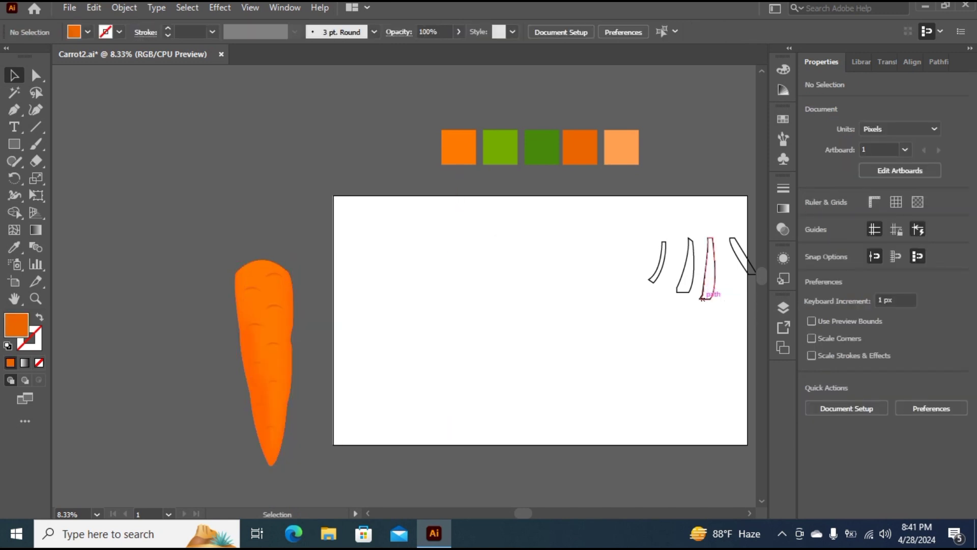
mouse_move(580, 214)
mouse_down()
mouse_move(709, 296)
mouse_move(747, 302)
mouse_move(547, 296)
mouse_up()
click(578, 330)
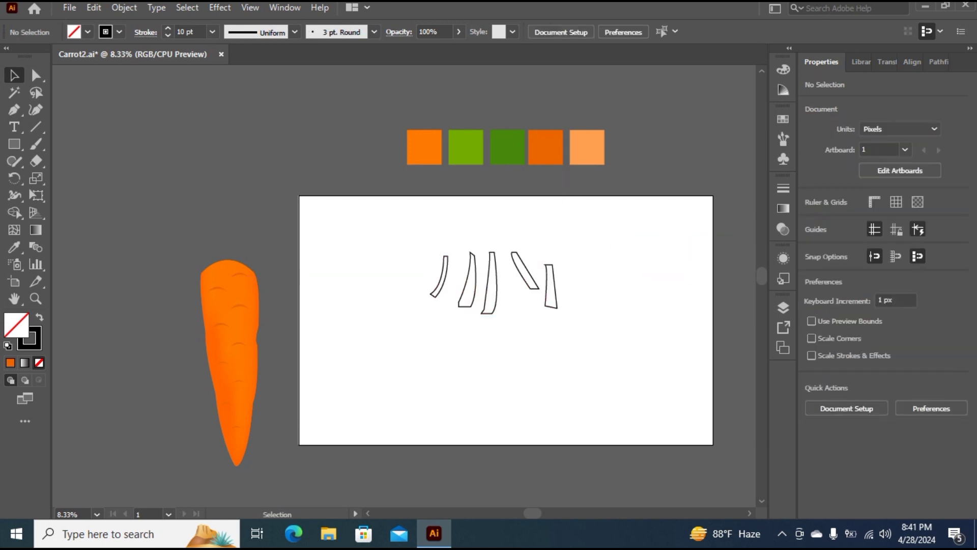
- Fill the tall middle leaf with the light green swatch colour and the slanted leaf beside it with dark green
click(488, 313)
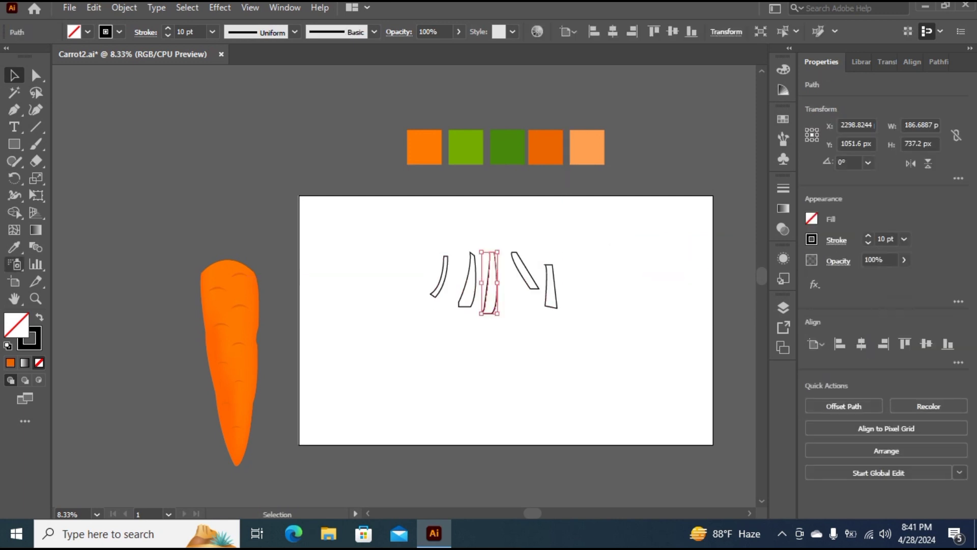
key(i)
click(466, 147)
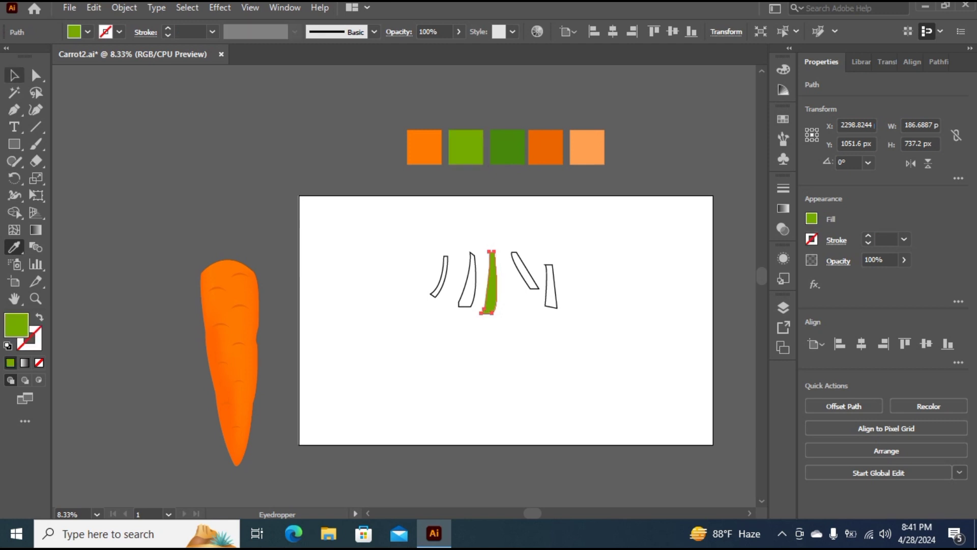
key(v)
click(530, 275)
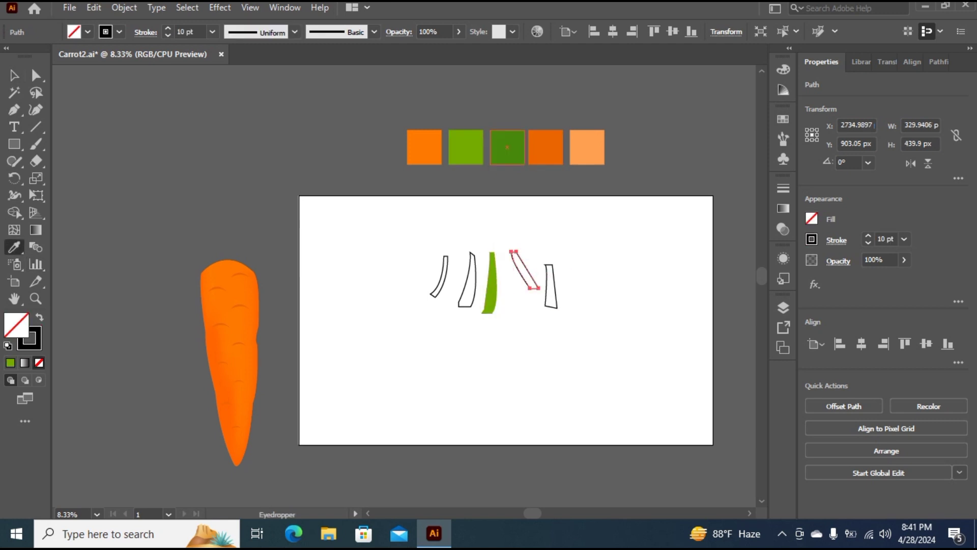
click(507, 148)
- Fill the curved leaf outline just left of the tall middle leaf with the dark green swatch colour
click(14, 75)
click(469, 293)
click(475, 294)
click(14, 144)
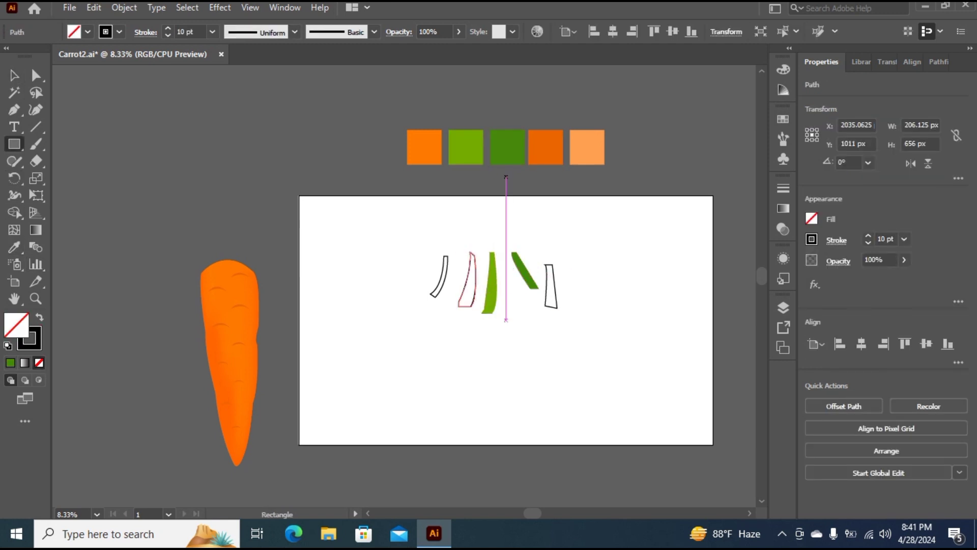
click(507, 147)
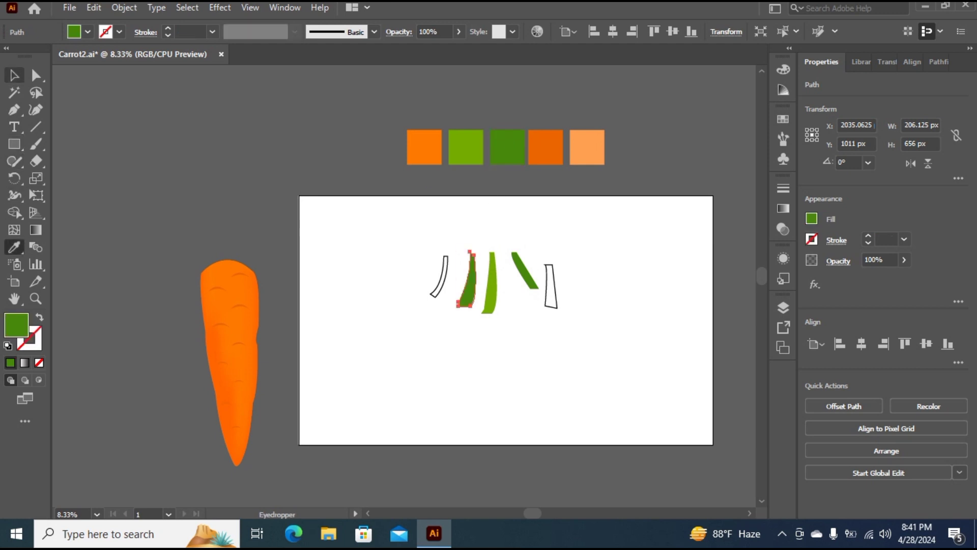
- Fill the thin curved leaf at the far left of the row with the light green swatch colour
click(15, 75)
click(441, 281)
click(445, 279)
click(14, 248)
click(466, 147)
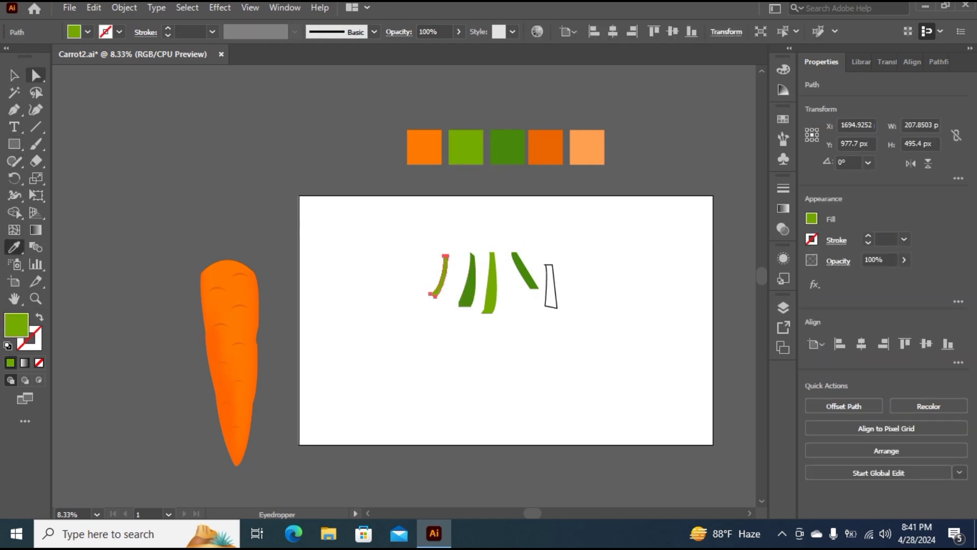
- Fill the rightmost leaf outline with the light green swatch colour and deselect it
click(14, 75)
click(552, 299)
click(557, 308)
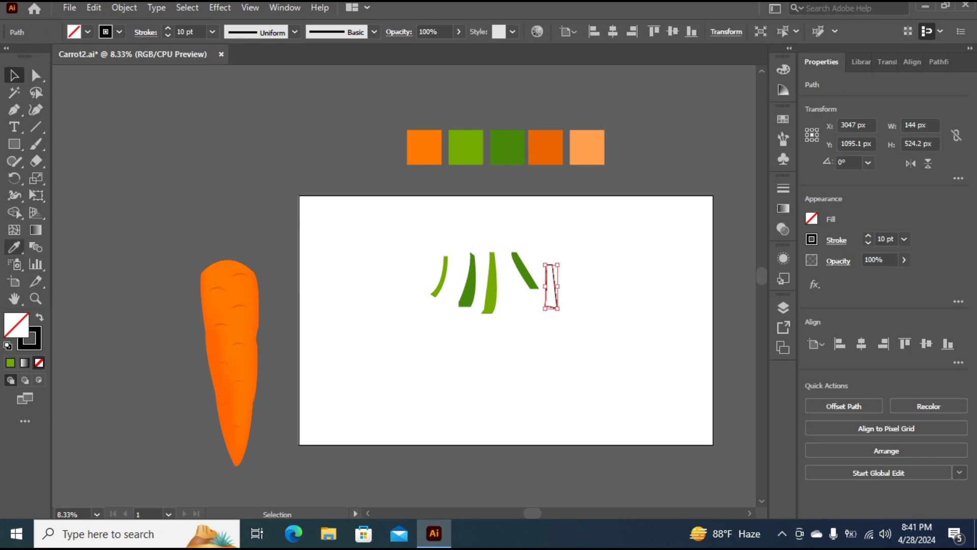
click(14, 247)
click(507, 148)
click(467, 147)
click(14, 75)
click(377, 255)
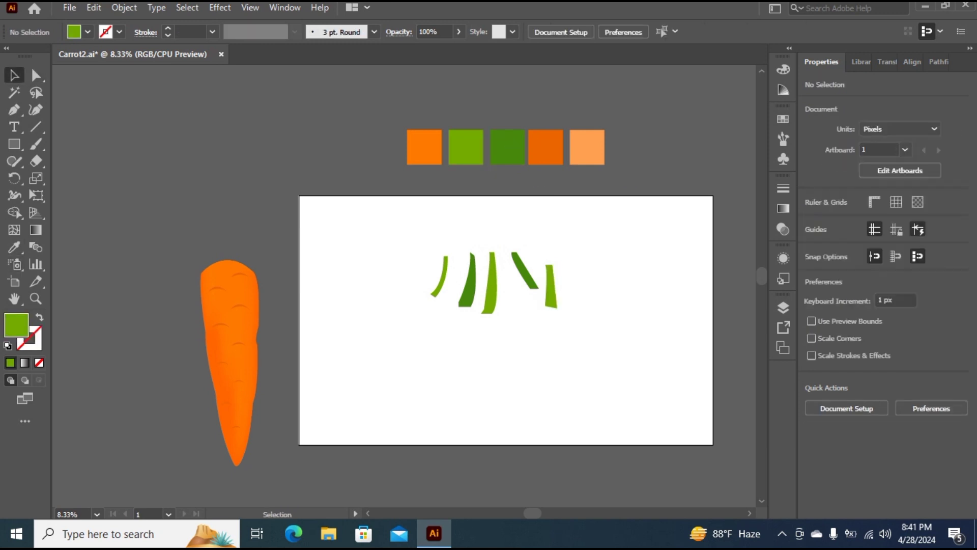
- Move the carrot group onto the artboard's left part, slightly lower than the row of leaves
drag(350, 247, 547, 318)
click(377, 336)
drag(252, 323, 400, 362)
drag(407, 402, 407, 402)
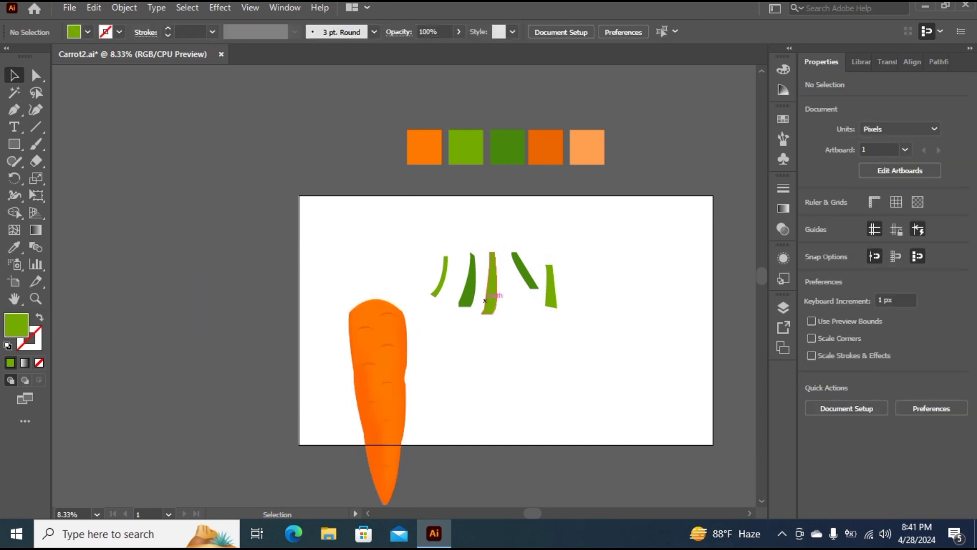
- Place the tall light green leaf at the carrot's top centre, the curved dark leaf to its right and the straight light leaf, tilted, to its left
drag(489, 313, 377, 282)
click(413, 288)
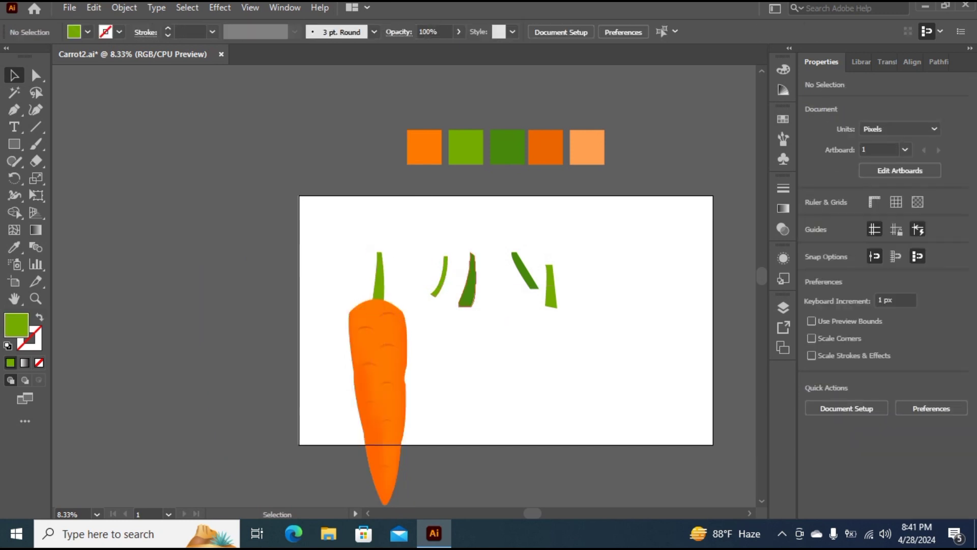
drag(467, 280, 395, 278)
drag(552, 266, 395, 311)
click(509, 321)
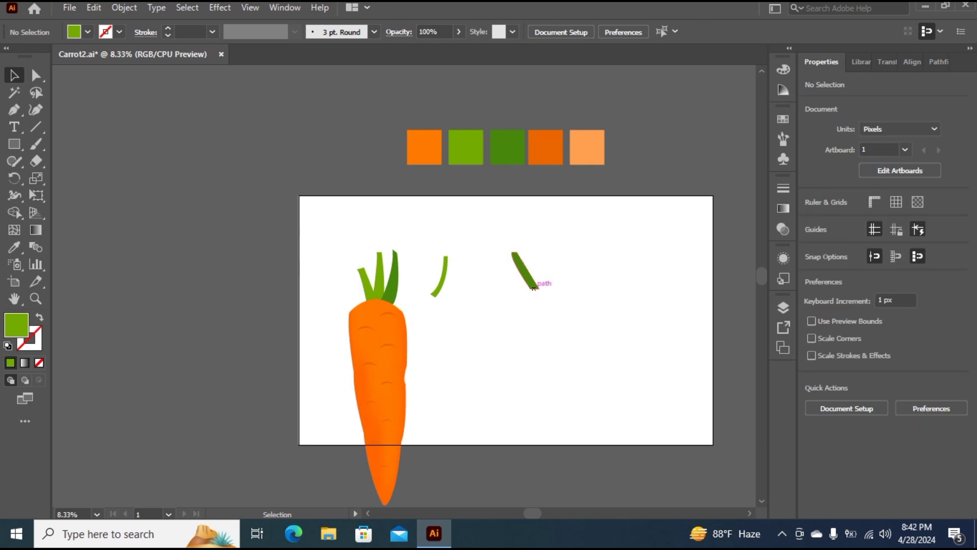
- Place the slanted dark green leaf at the left of the carrot's top and the thin light green leaf at its right, behind the dark one
drag(525, 271, 357, 290)
click(469, 318)
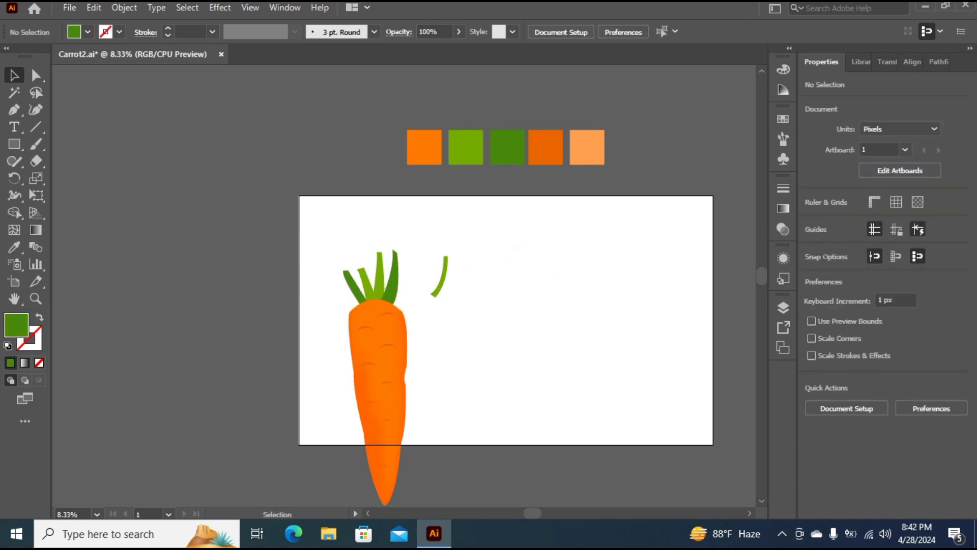
drag(441, 282, 395, 295)
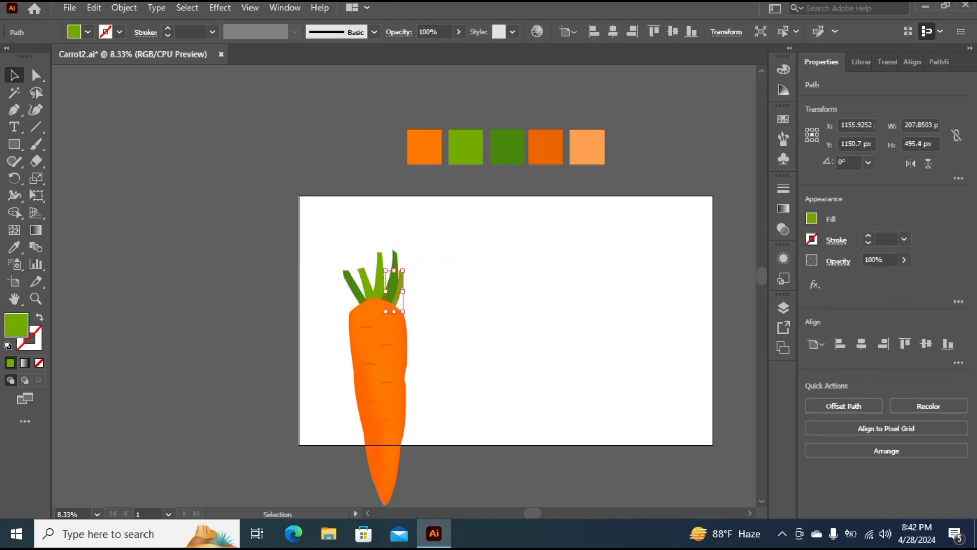
click(473, 285)
- Group the carrot body with its five leaves, and delete the row of colour swatches above the artboard
key(ctrl+minus)
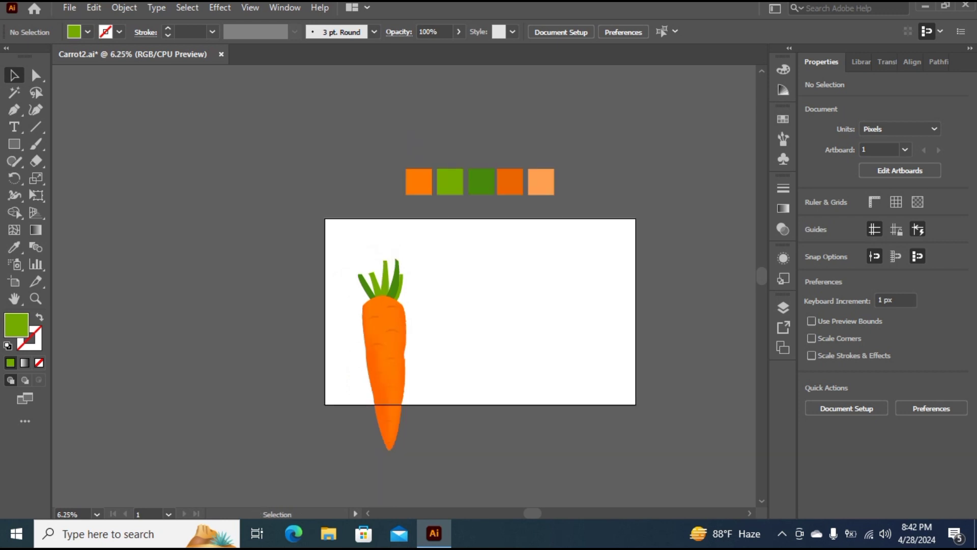
drag(324, 246, 476, 466)
key(ctrl+g)
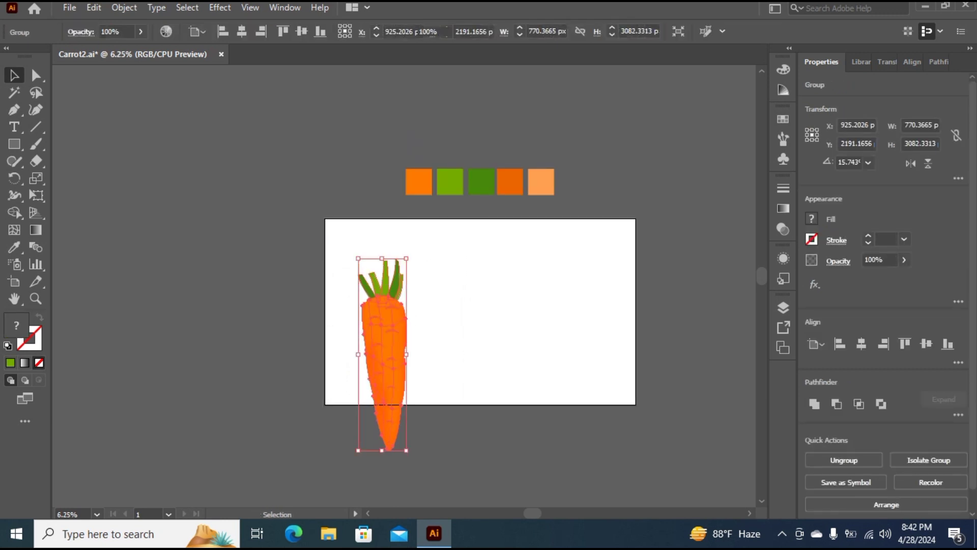
click(475, 466)
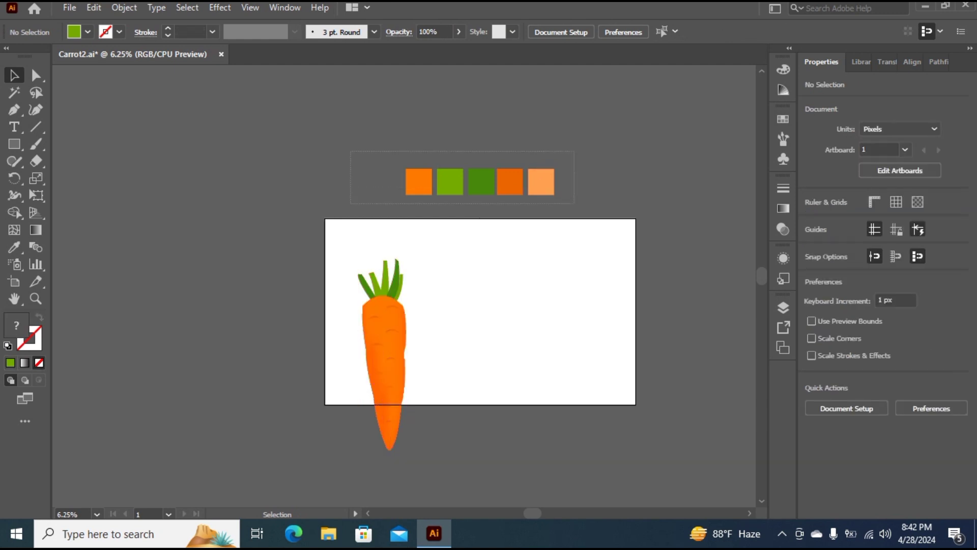
drag(350, 151, 574, 204)
key(Delete)
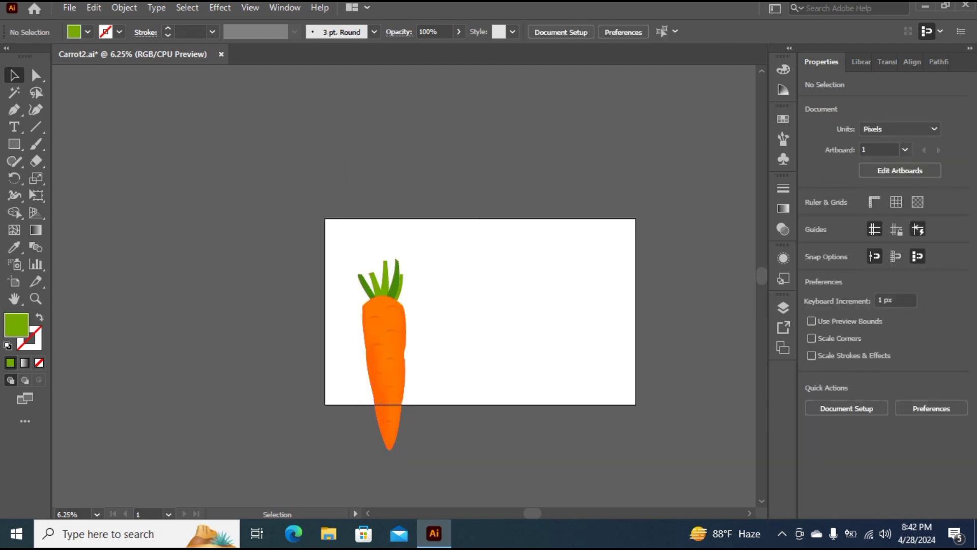
- Rotate the carrot group counterclockwise so its tip points to the lower right, and move it to the middle of the artboard
drag(453, 443, 453, 442)
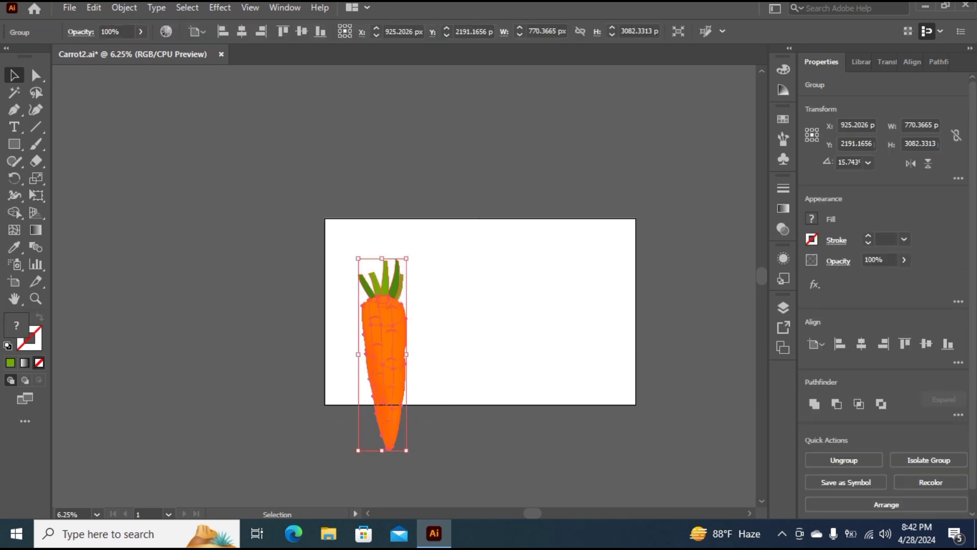
drag(410, 455, 487, 383)
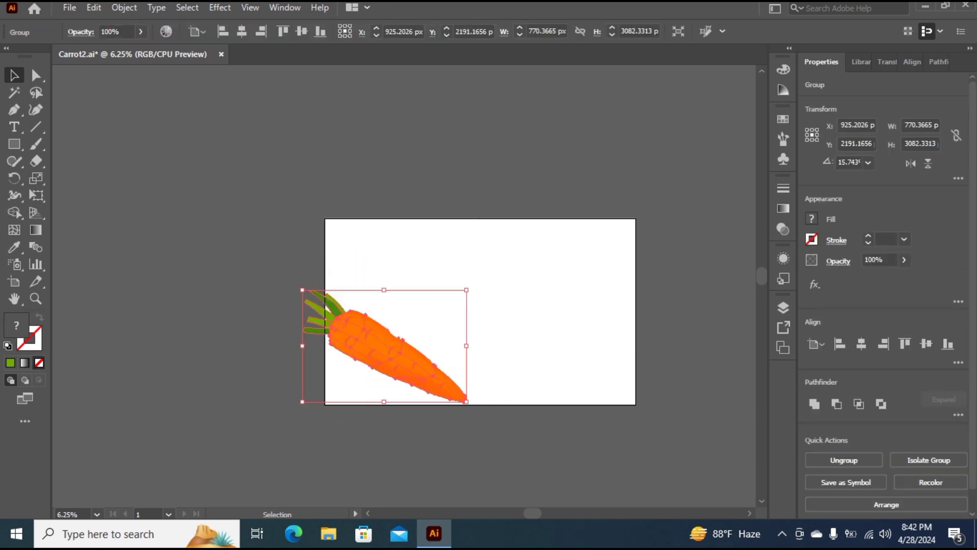
drag(304, 344, 373, 311)
drag(480, 315, 480, 315)
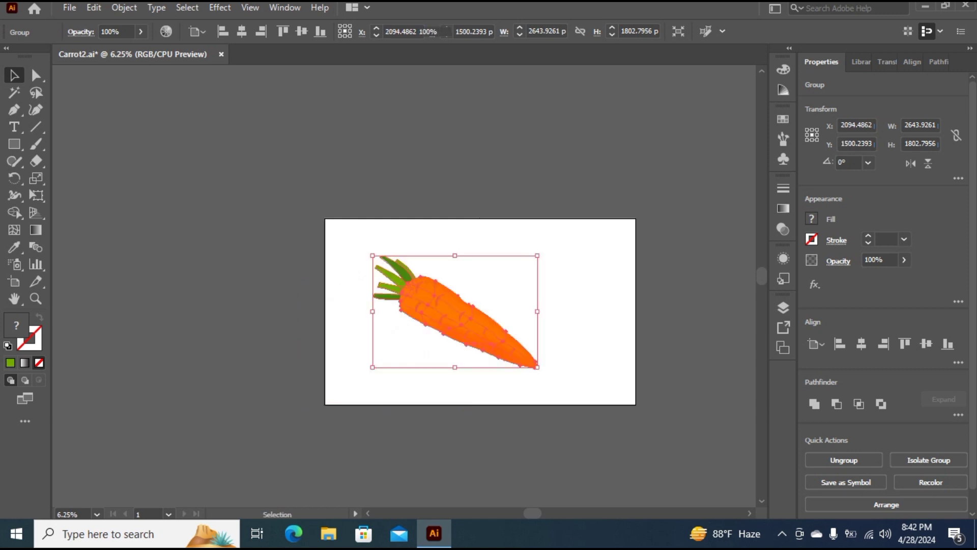
key(ctrl+shift+a)
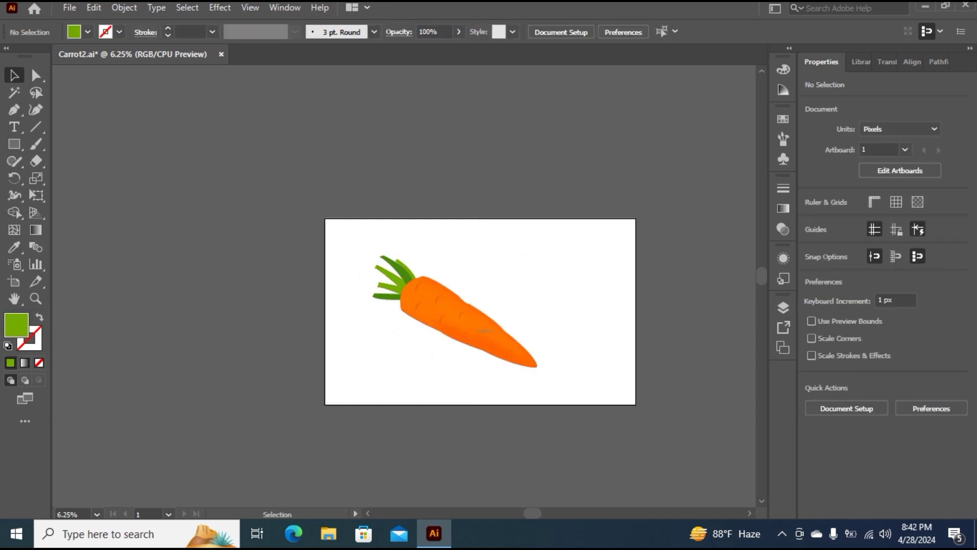
- Duplicate the carrot group 817 px to the right and 471 px up, and rotate the copy clockwise to a steeper angle
drag(478, 332, 518, 306)
click(472, 356)
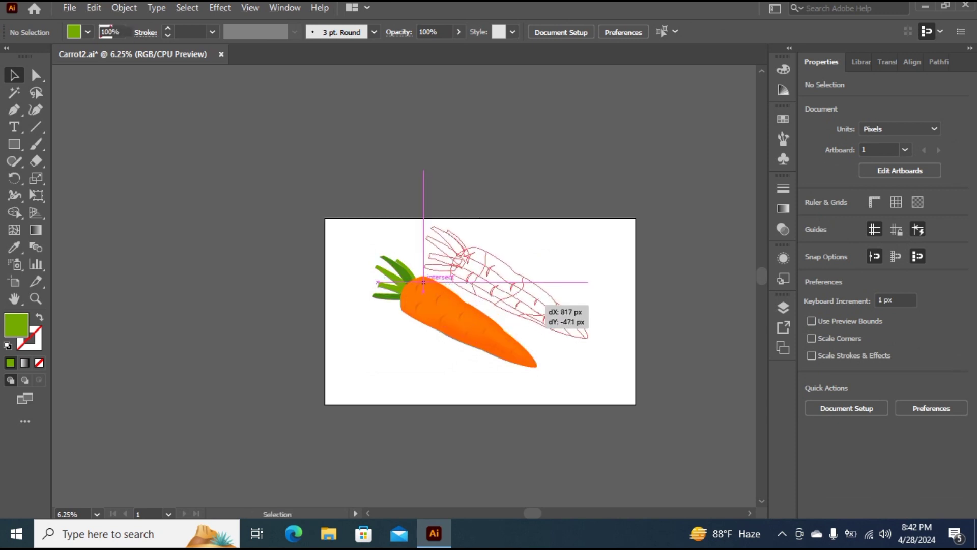
drag(423, 282, 423, 281)
drag(592, 342, 577, 381)
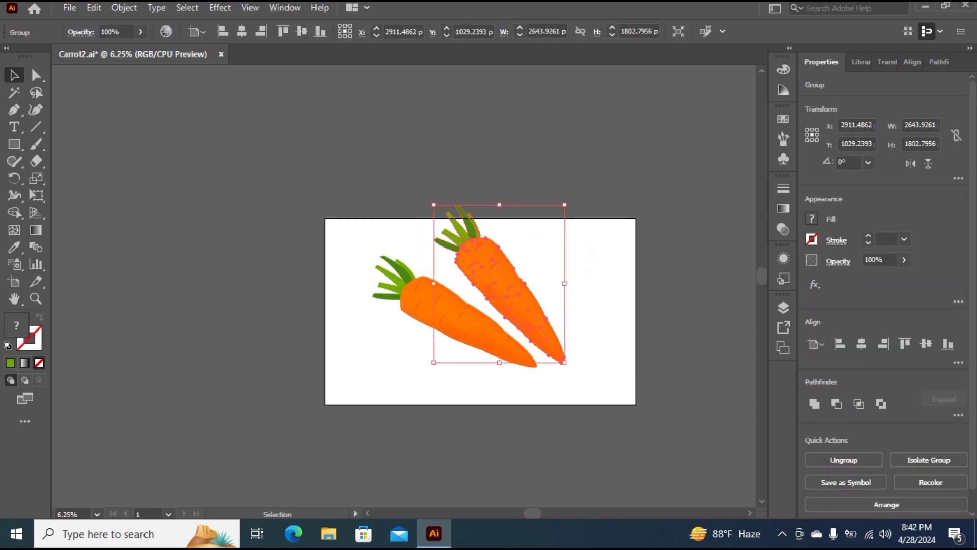
- Move the carrot copy down to overlap the lower part of the first carrot, and turn it slightly more upright
drag(499, 284, 485, 306)
click(491, 405)
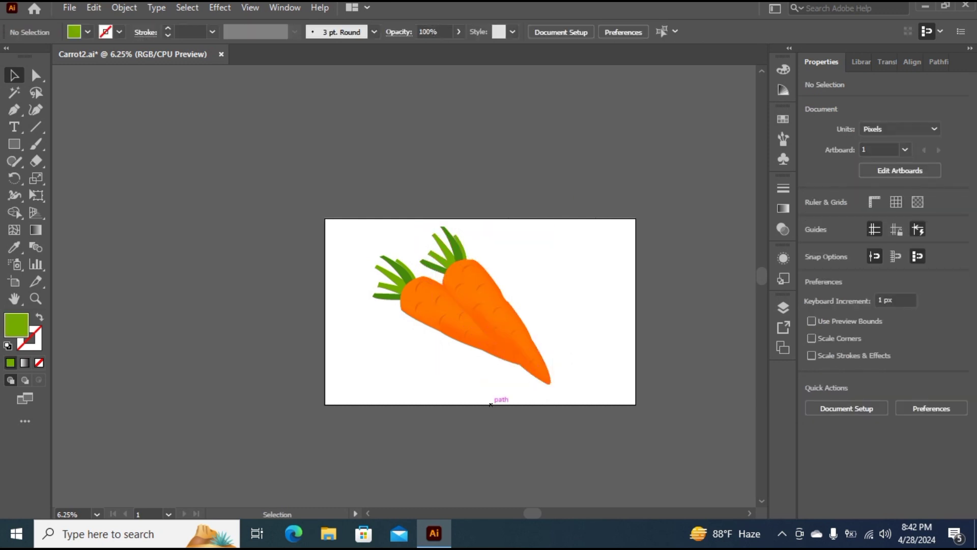
drag(484, 305, 495, 303)
drag(568, 387, 560, 392)
click(584, 388)
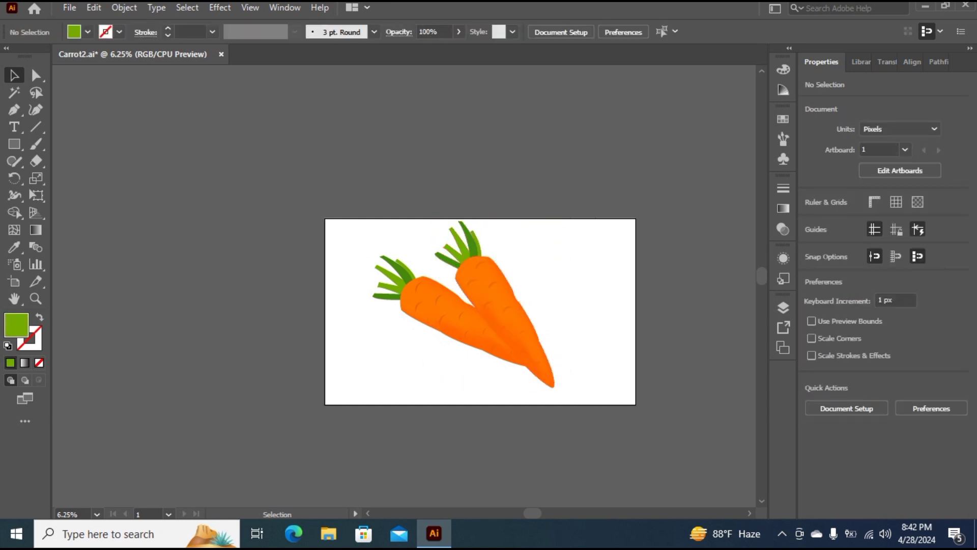
- Group both carrots and centre the group on the artboard horizontally and vertically
drag(345, 272, 515, 357)
key(ctrl+g)
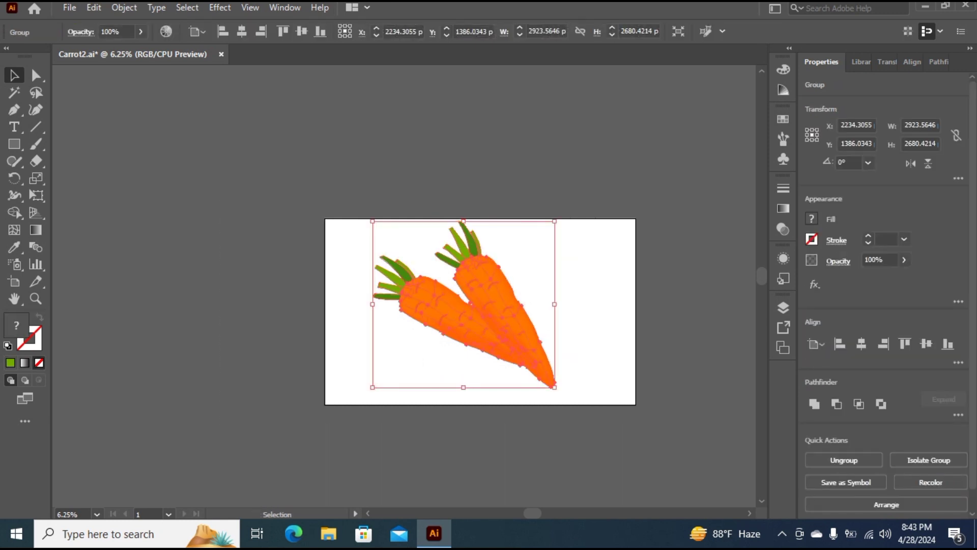
click(861, 343)
click(927, 344)
click(684, 336)
key(ctrl+plus)
scroll(404, 285, right, 7)
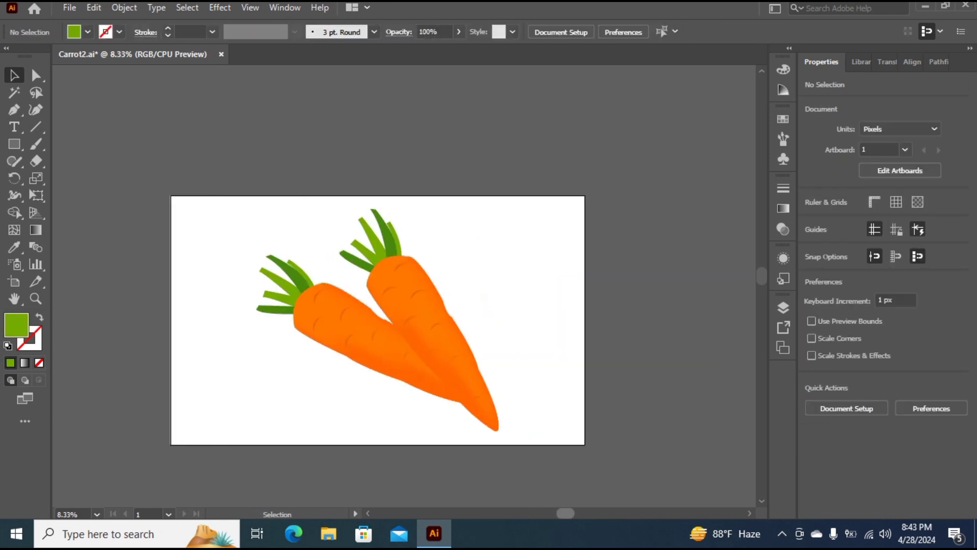
scroll(404, 286, left, 1)
scroll(404, 286, down, 2)
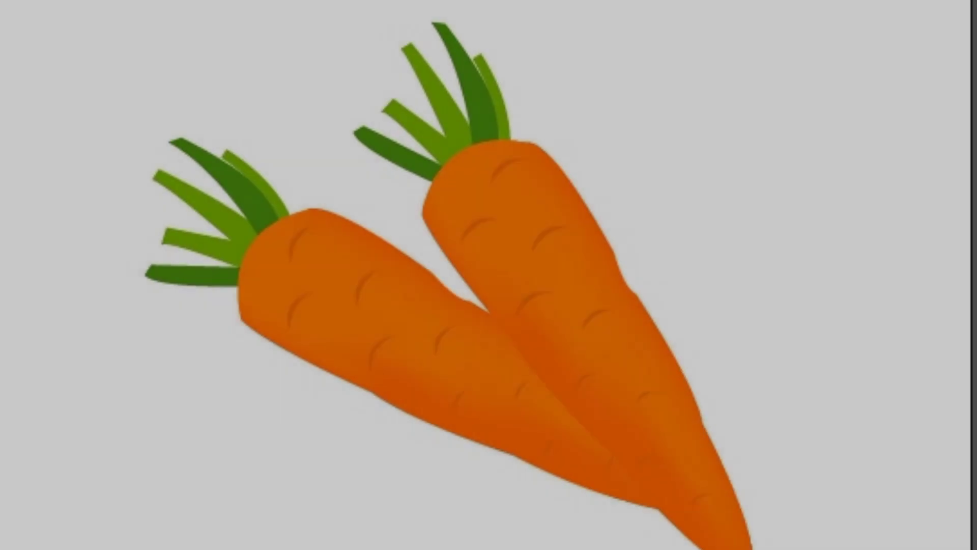